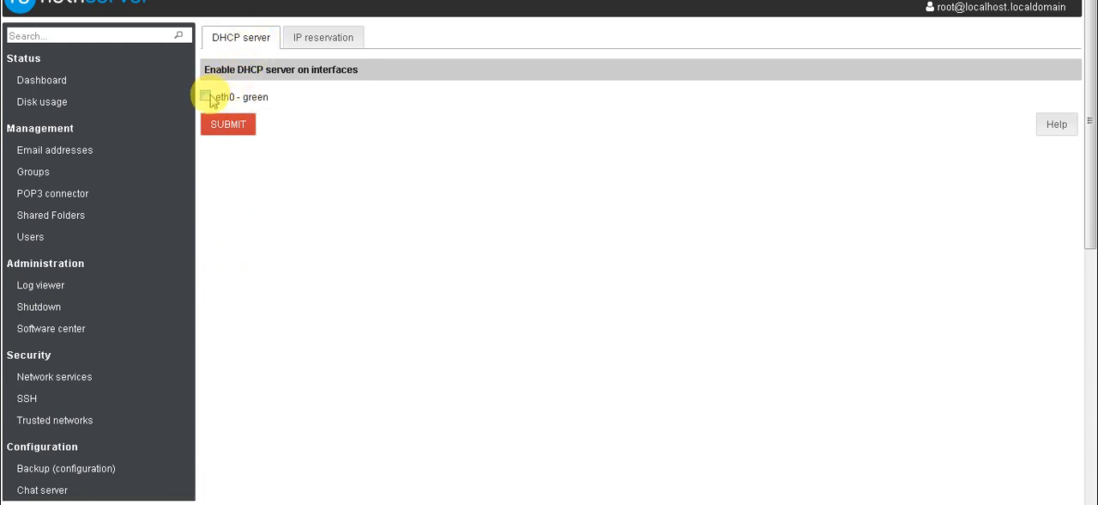
- Enable the DHCP server on eth0 - green with IP range start 192.168.0.10 and submit the settings
click(206, 96)
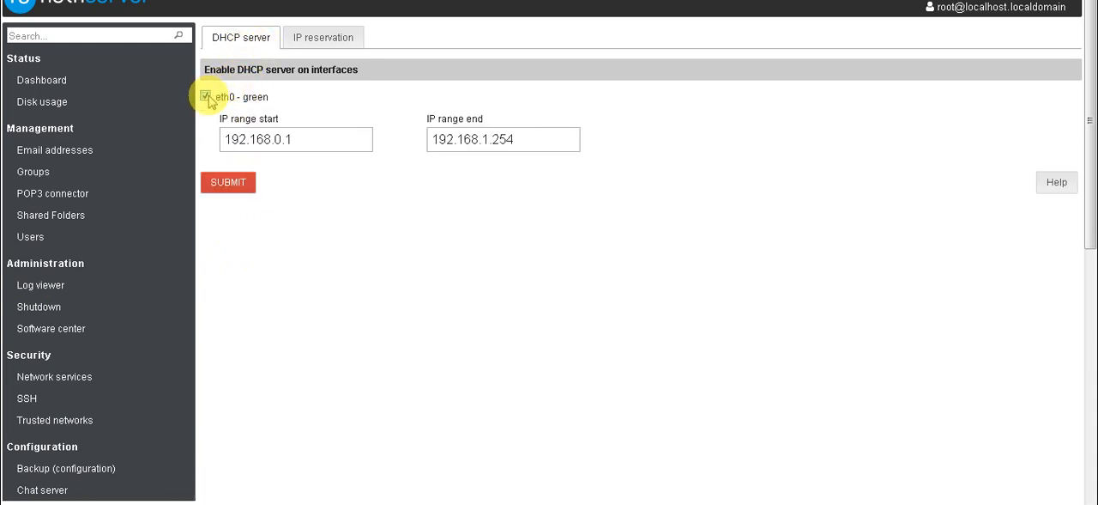
click(310, 140)
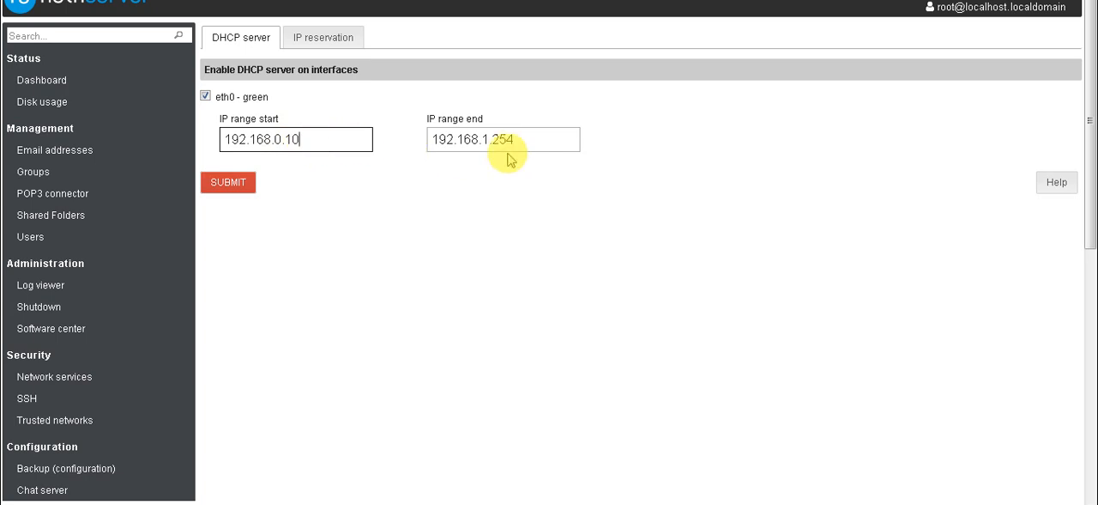
click(234, 189)
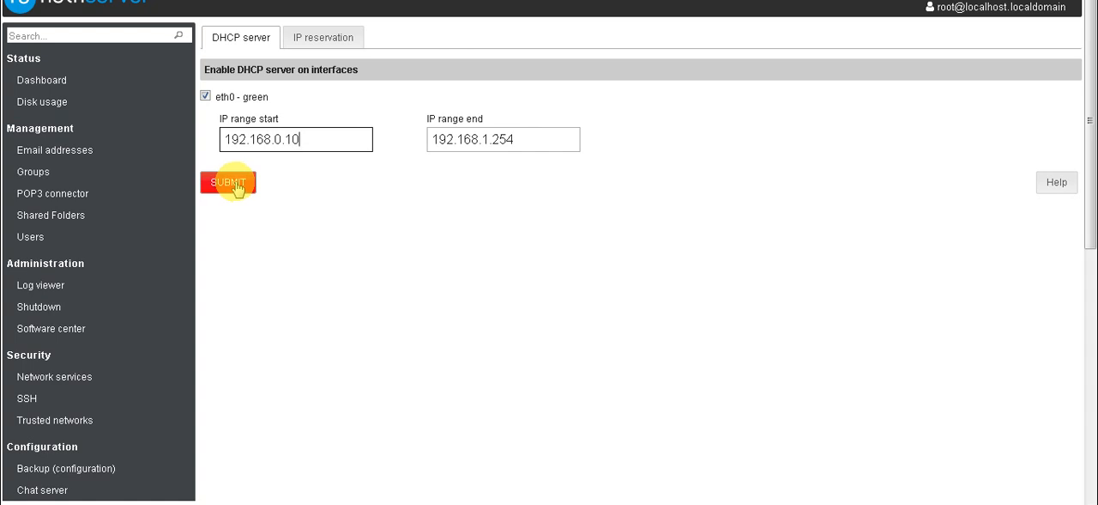
- Try to create an IP address reservation with host name admin, leaving the MAC address, IP address and description empty
click(320, 39)
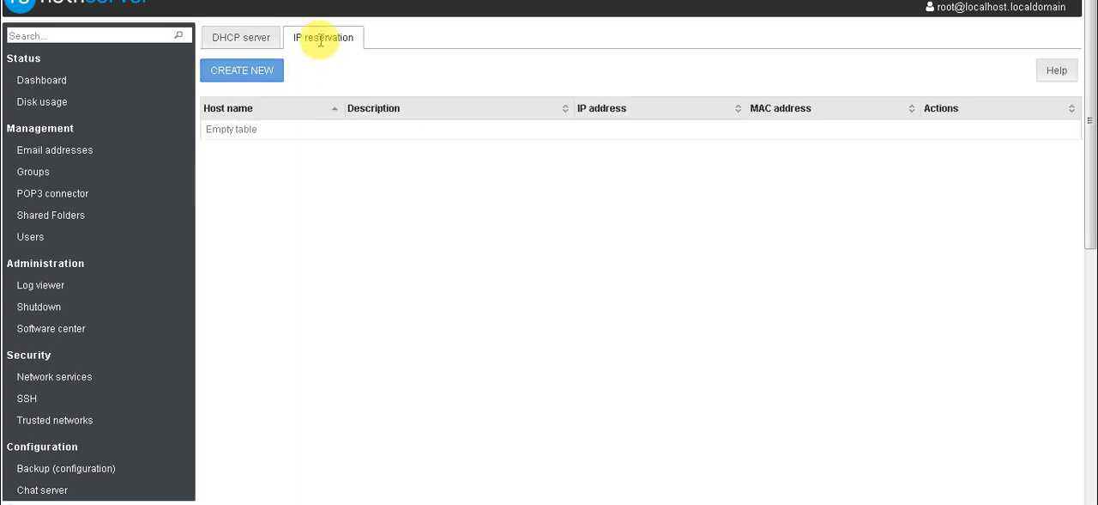
click(244, 73)
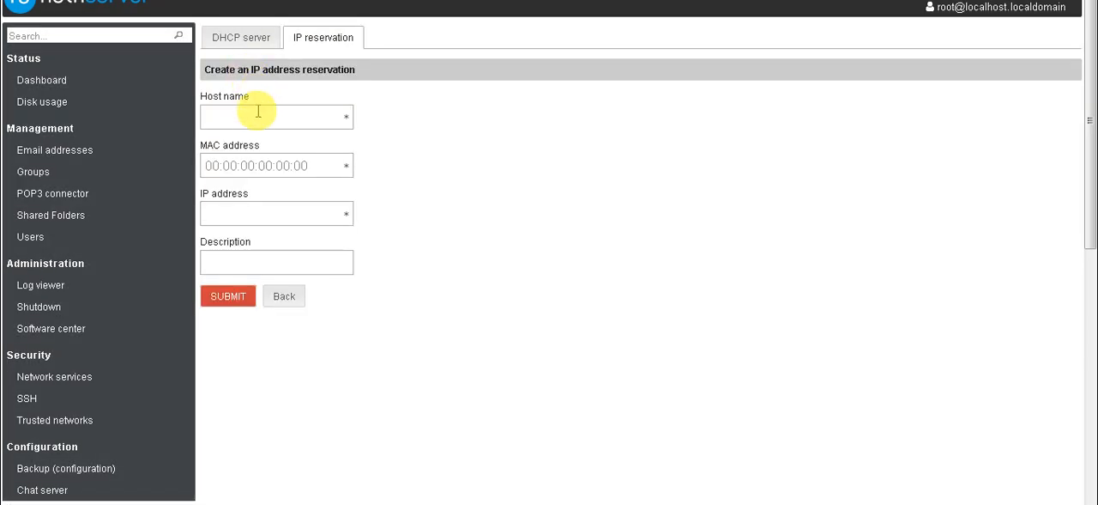
click(257, 114)
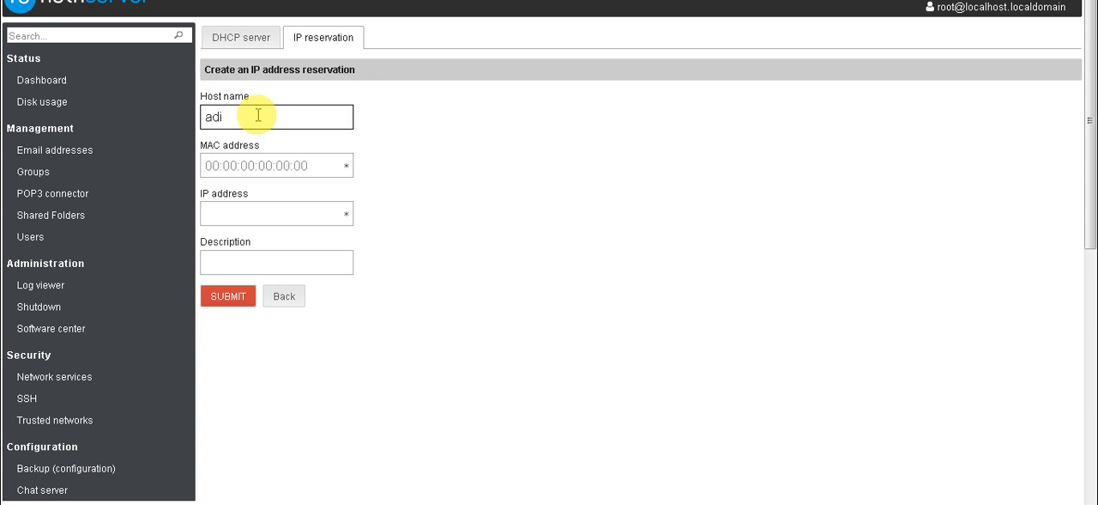
click(284, 167)
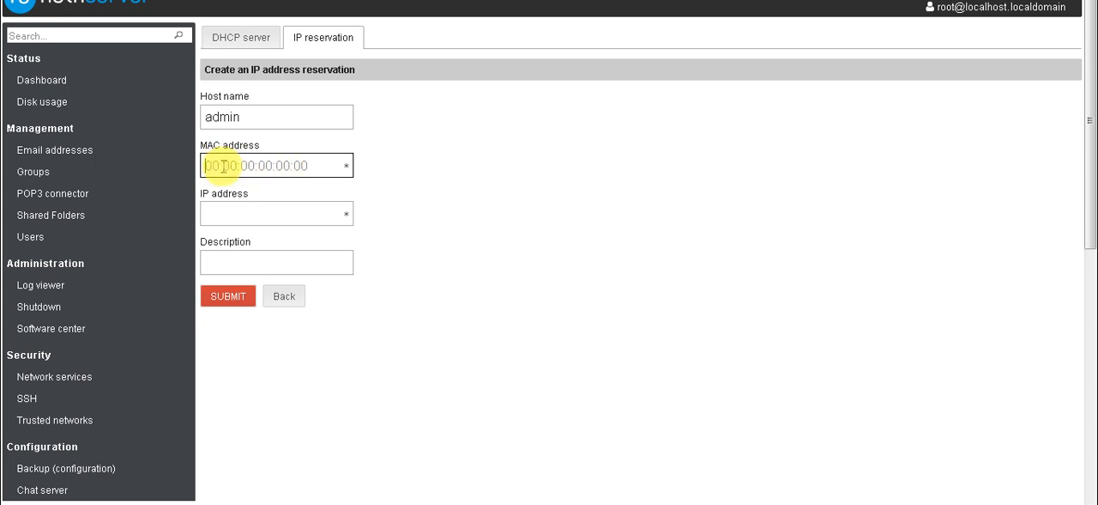
click(233, 206)
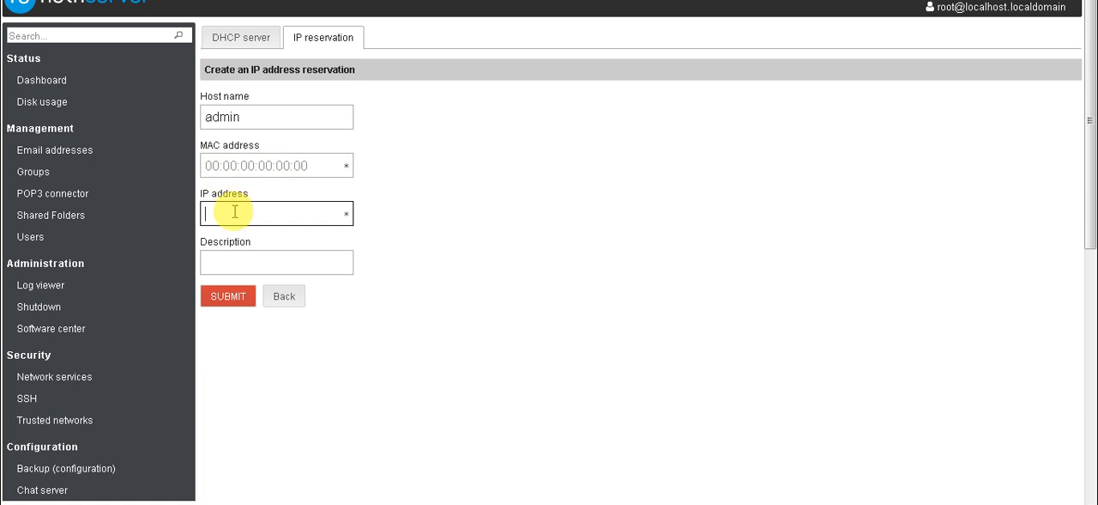
click(237, 262)
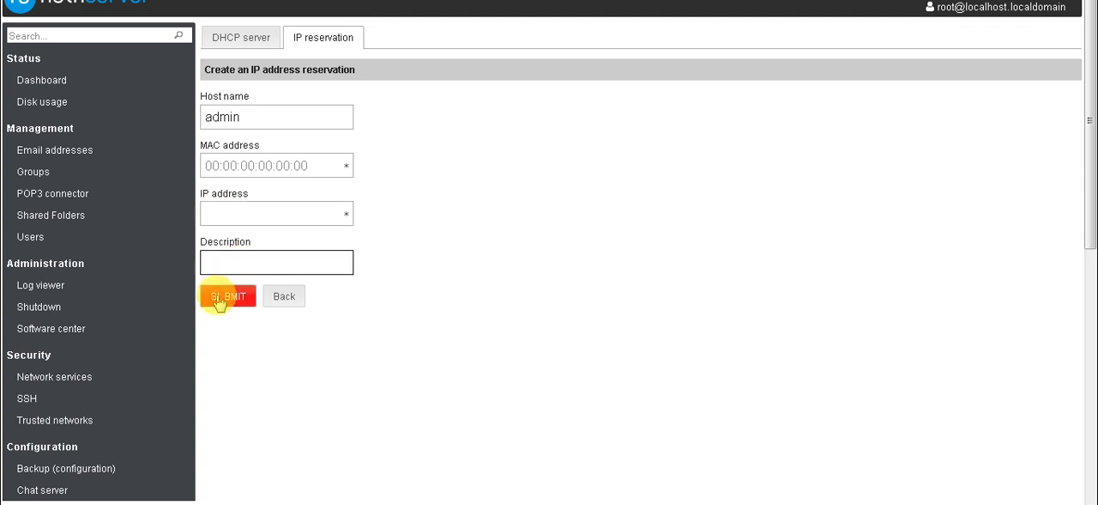
click(225, 296)
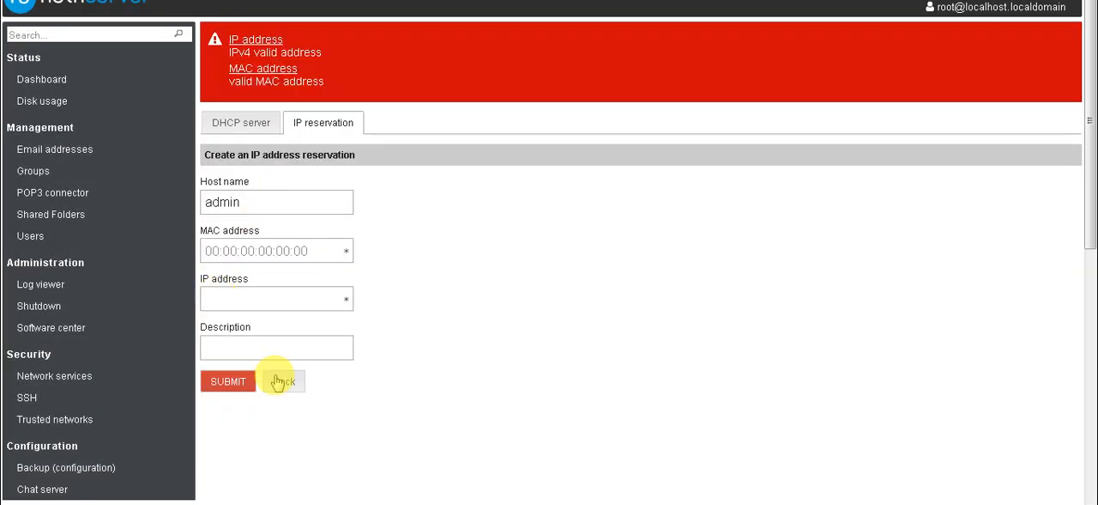
click(280, 381)
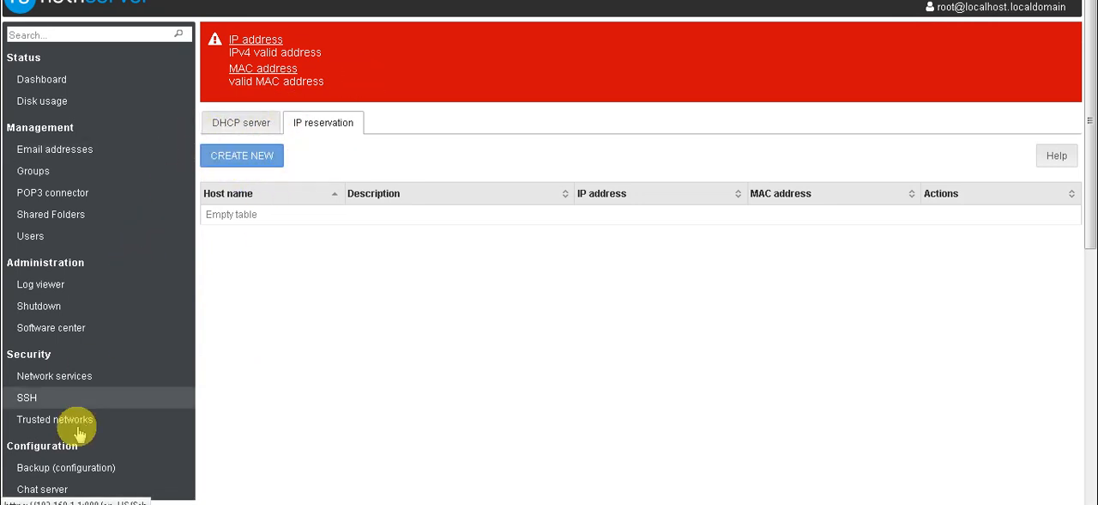
- Set the secondary DNS server to 8.8.4.4 in the DNS configuration and submit it
scroll(79, 433, down, 5)
scroll(79, 433, up, 2)
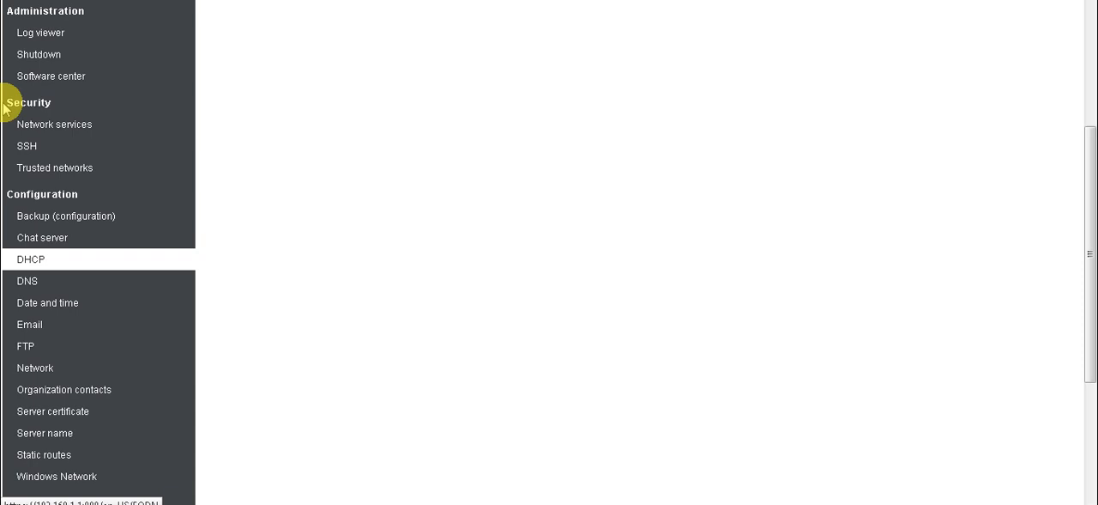
click(27, 282)
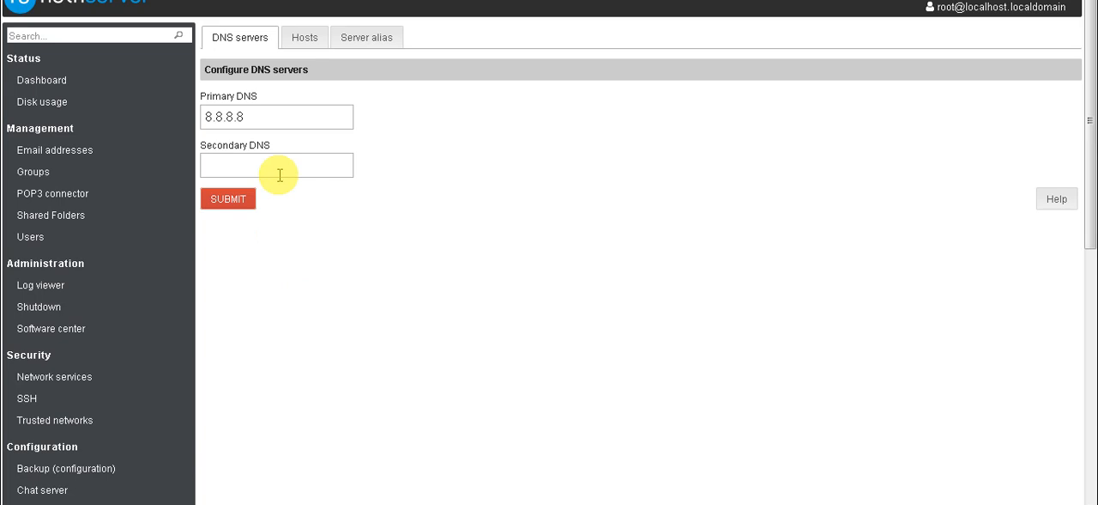
click(271, 120)
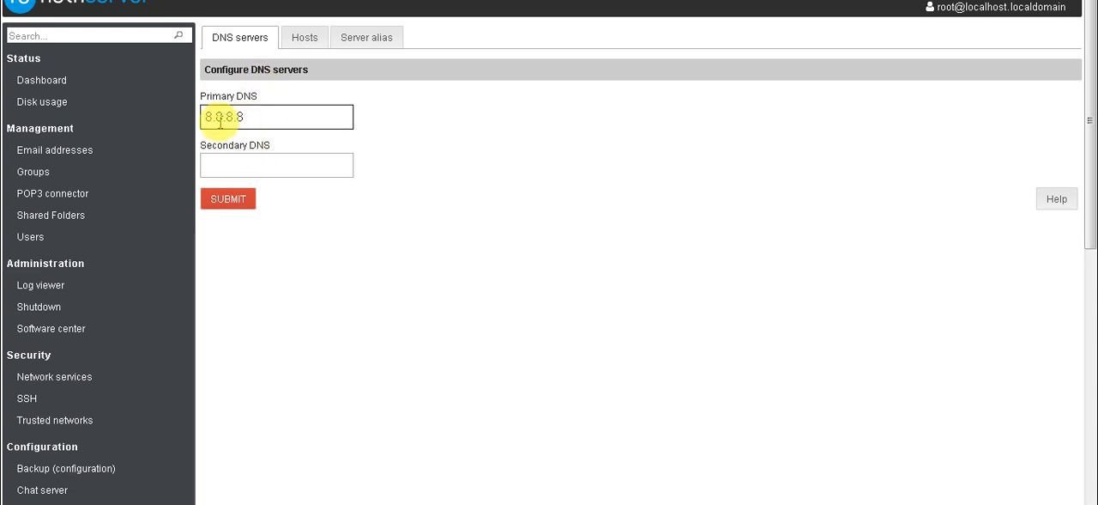
click(245, 159)
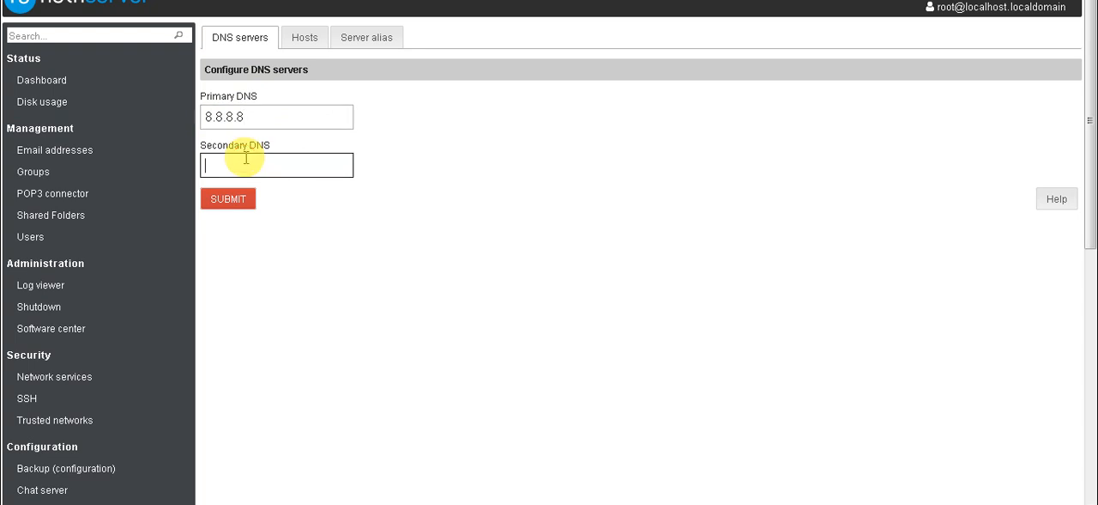
text(8.84)
key(BackSpace)
click(235, 204)
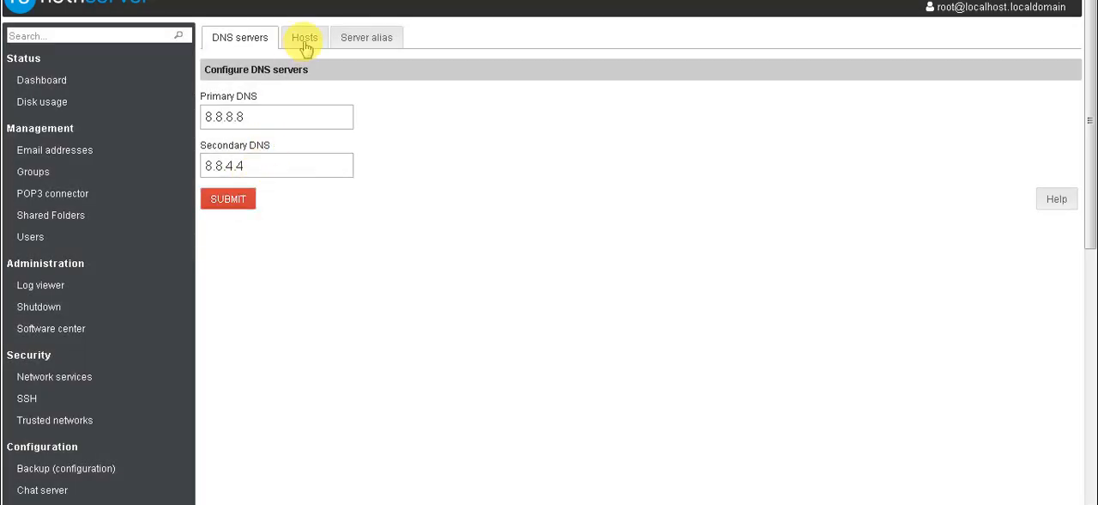
- Examine the DNS hosts and server alias lists and the form for a new host, leaving it without saving
click(307, 40)
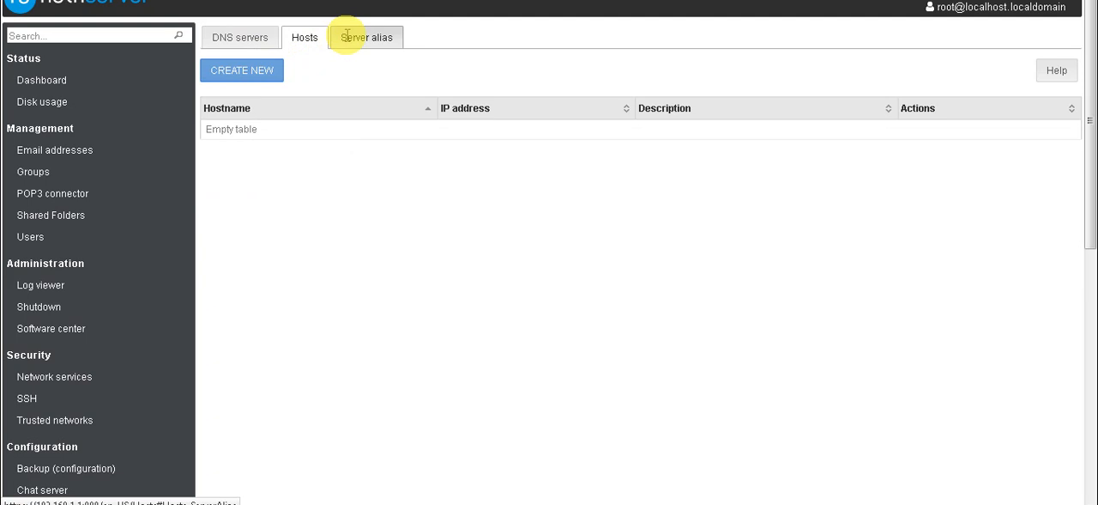
click(344, 34)
click(317, 37)
click(244, 68)
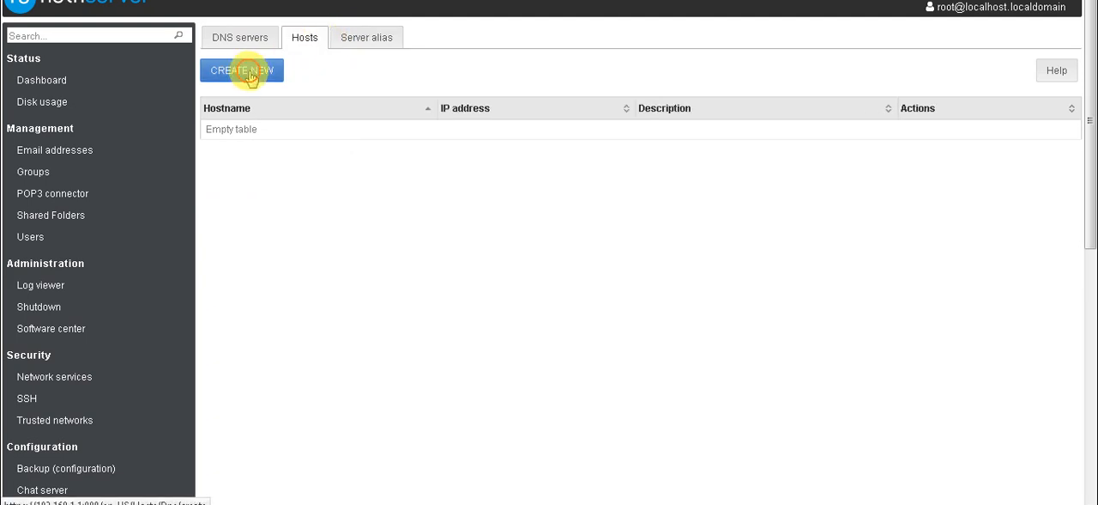
click(290, 252)
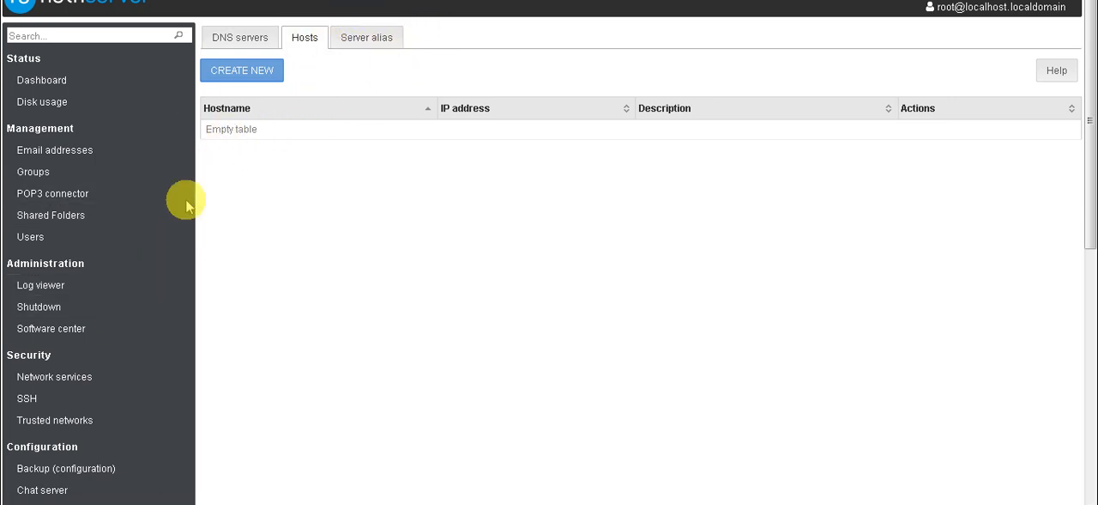
- Open the form for a new Multi WAN provider and check which interfaces it offers
scroll(145, 319, down, 3)
scroll(145, 318, down, 7)
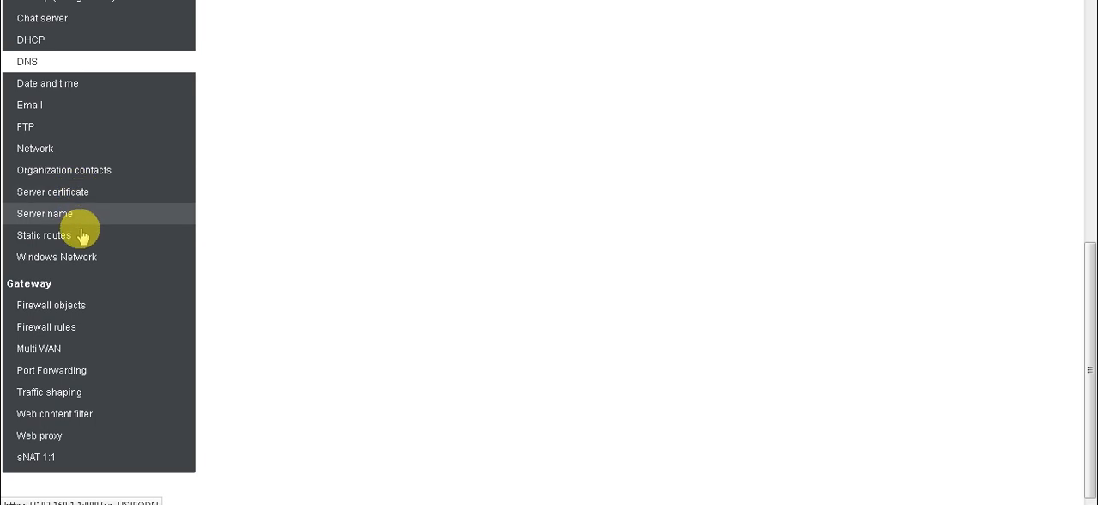
click(83, 352)
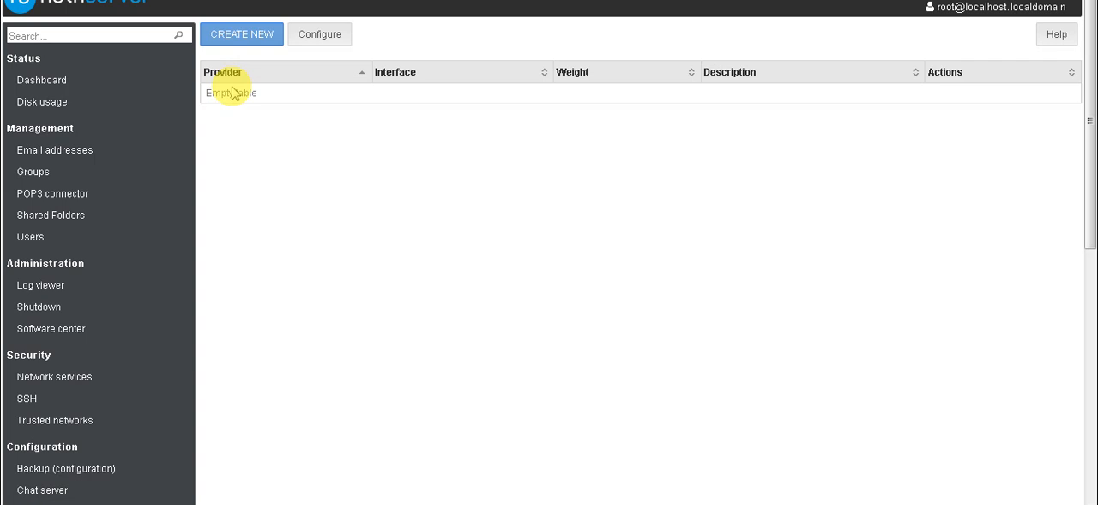
click(252, 38)
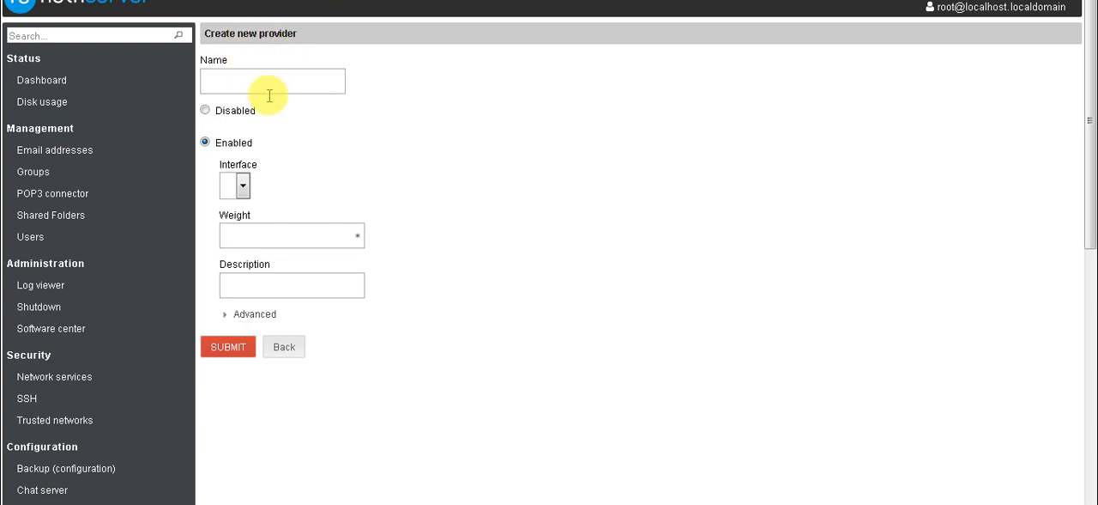
click(243, 185)
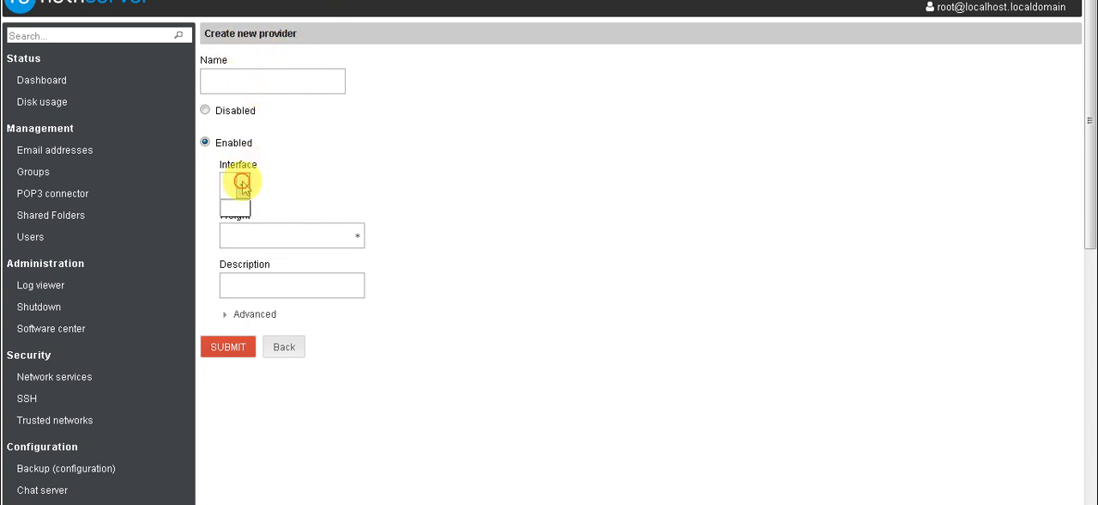
click(351, 167)
click(245, 188)
click(314, 260)
- Examine the new provider's weight field and advanced Check IP setting, and leave the form without saving
click(287, 238)
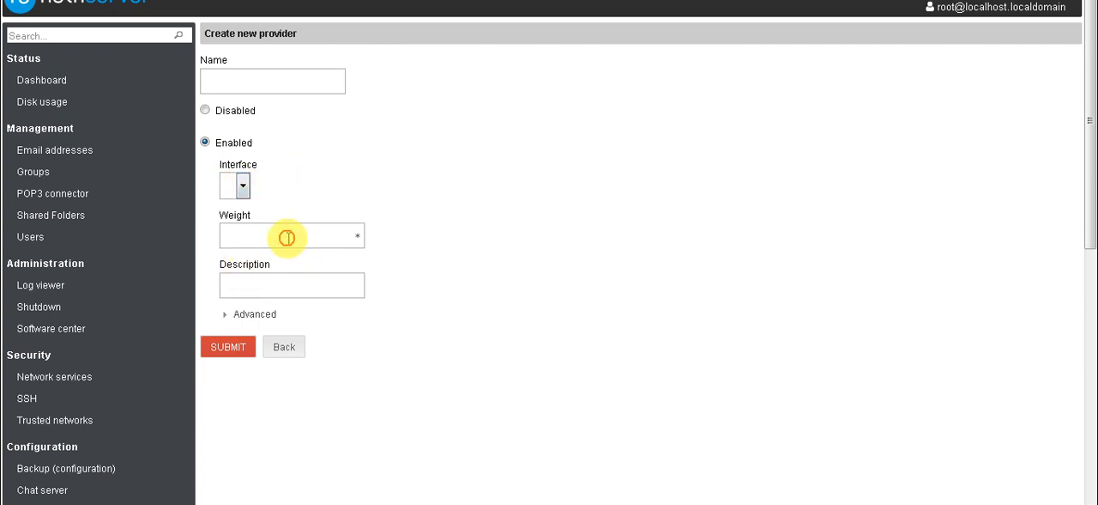
click(243, 319)
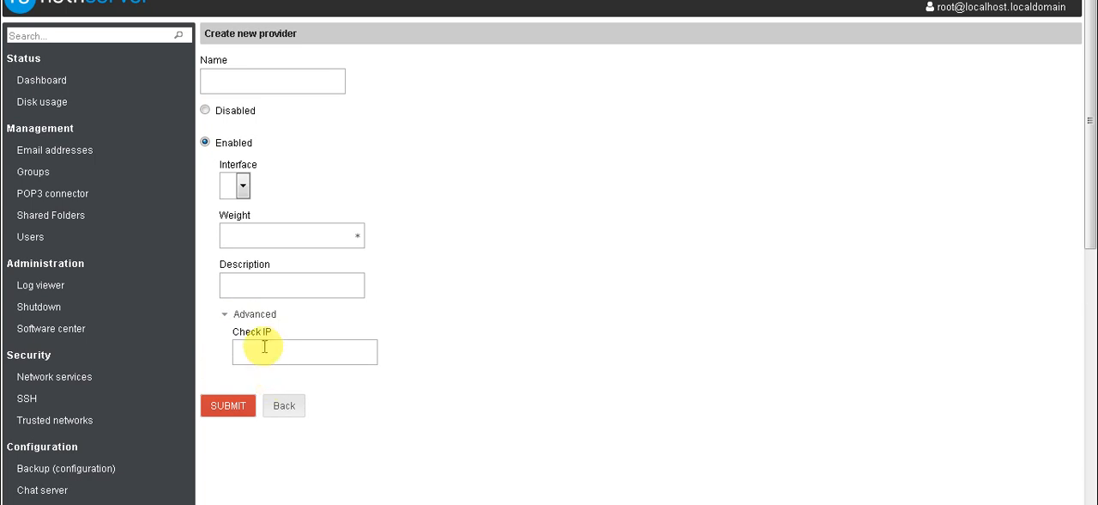
click(291, 241)
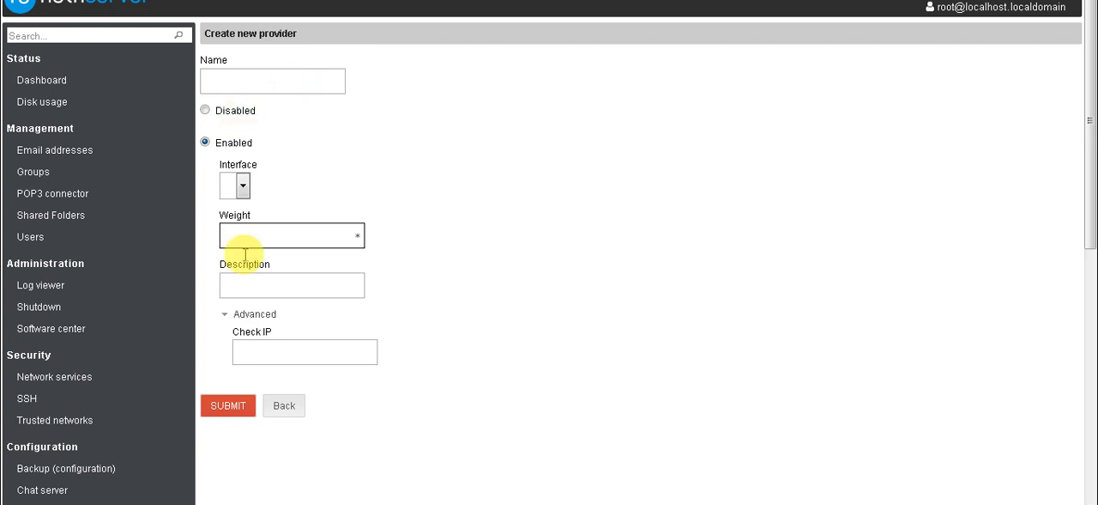
click(310, 230)
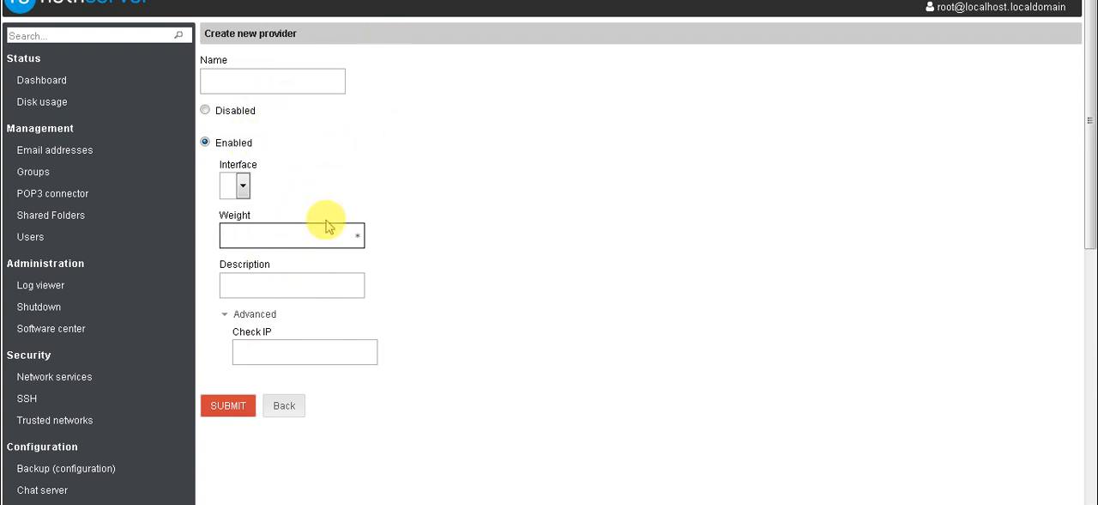
click(273, 411)
- Try the Balance and Active backup options in the multi WAN mode configuration and leave without submitting
click(319, 37)
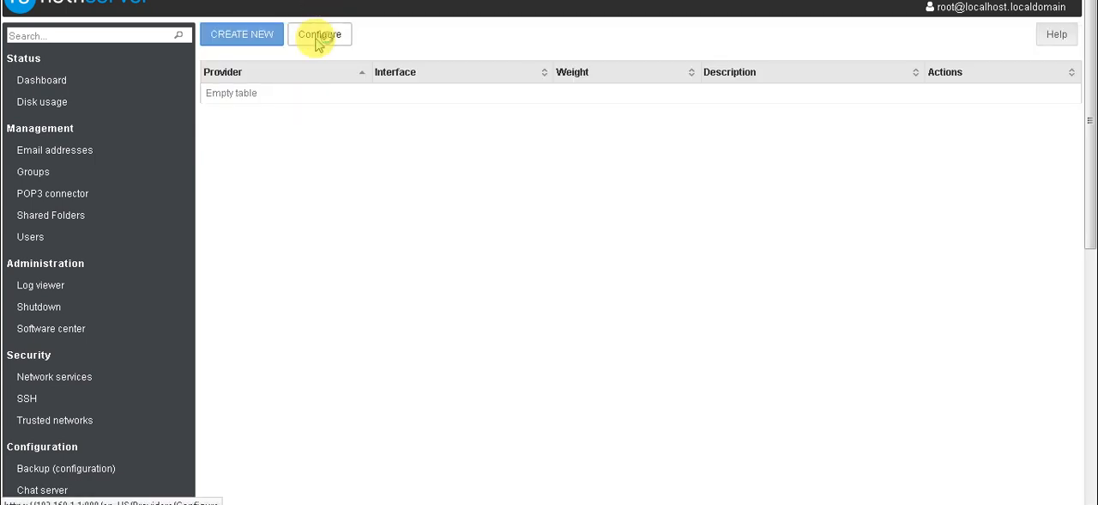
click(227, 84)
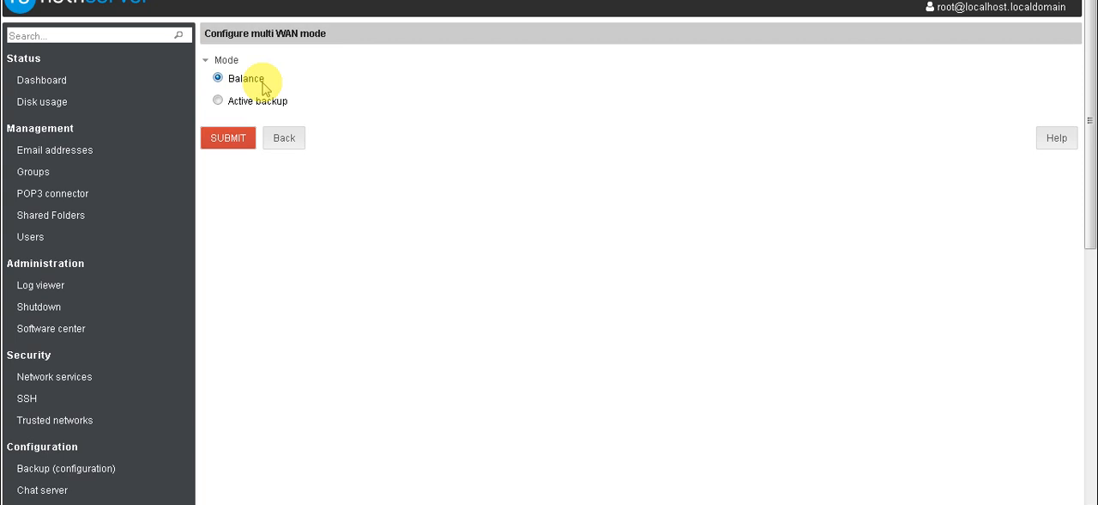
click(222, 103)
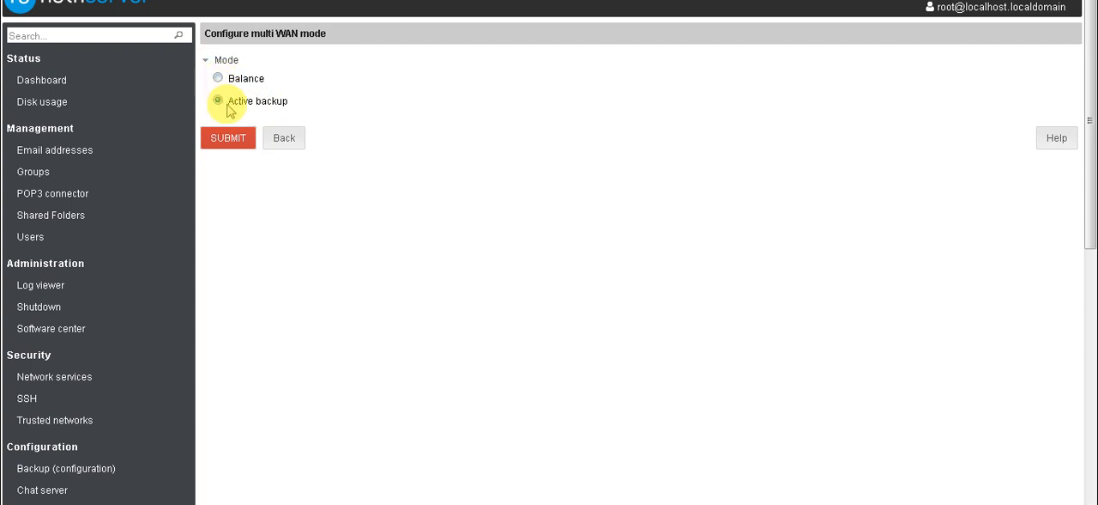
click(284, 139)
- Open the form for a new traffic shaping interface rule and check which interfaces it offers
scroll(263, 282, down, 5)
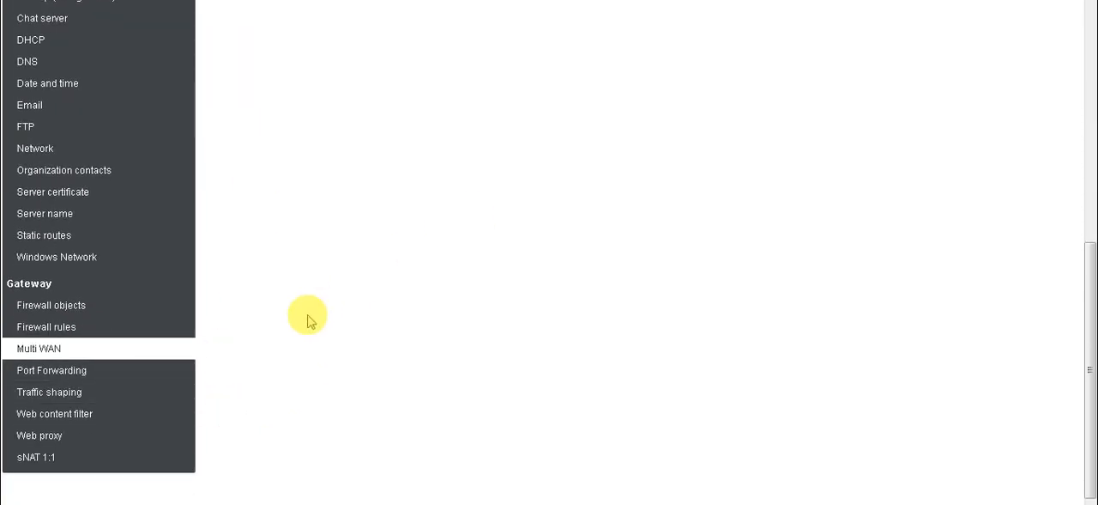
click(77, 395)
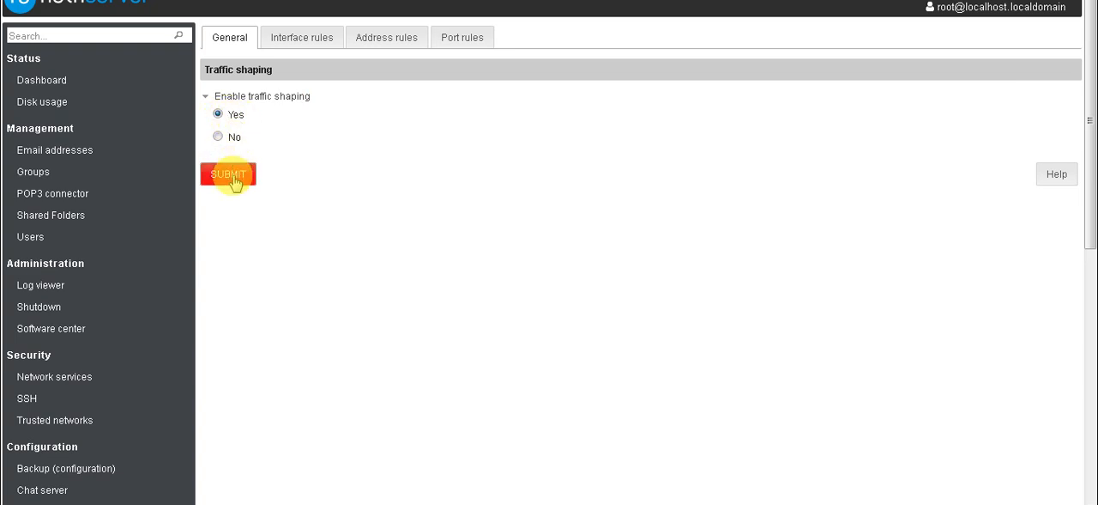
click(302, 40)
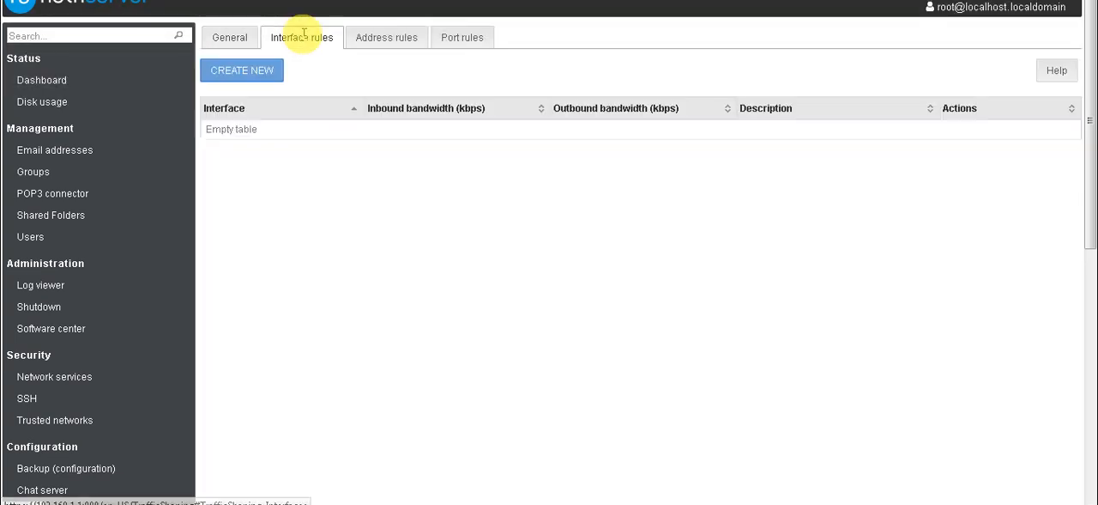
click(256, 75)
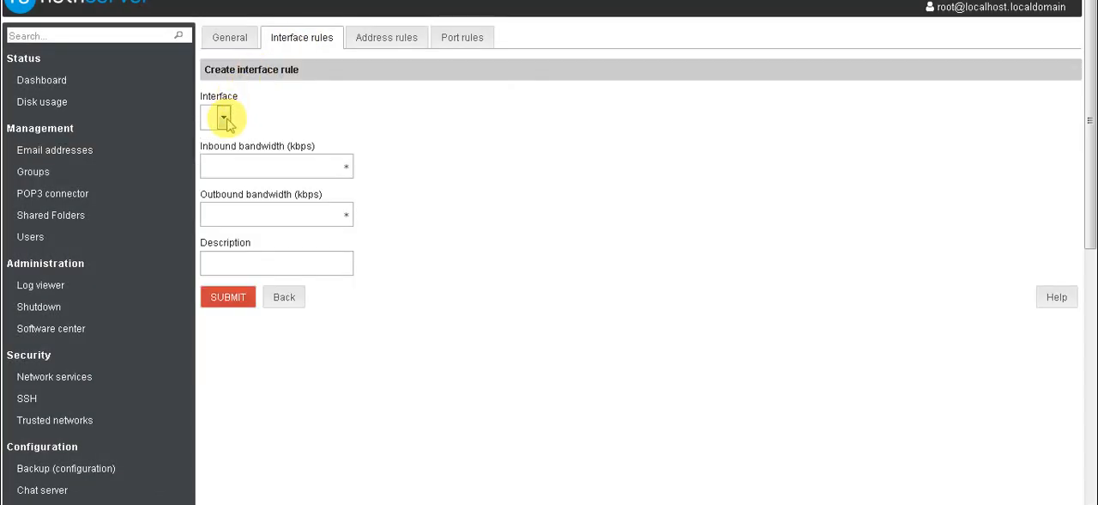
click(224, 120)
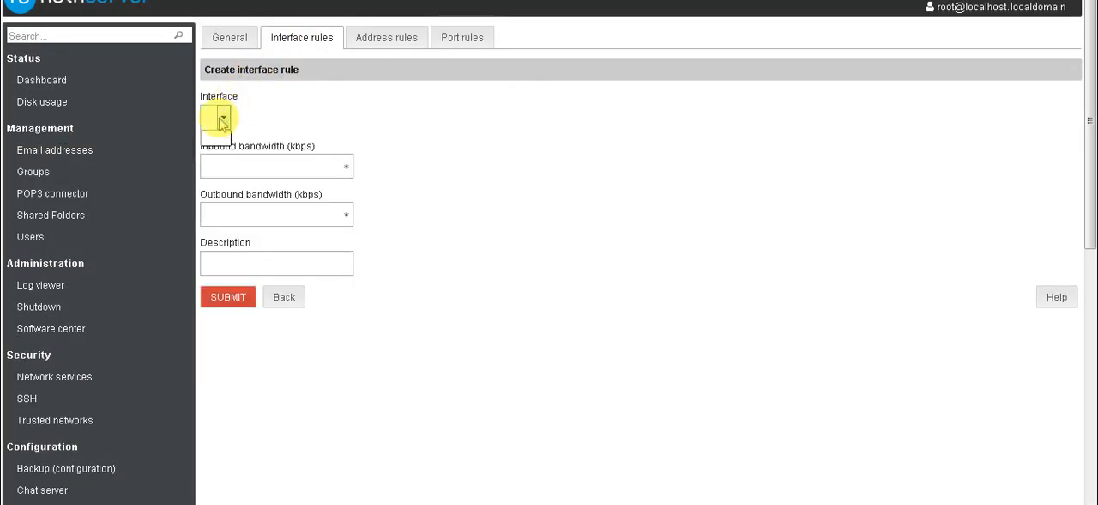
click(272, 123)
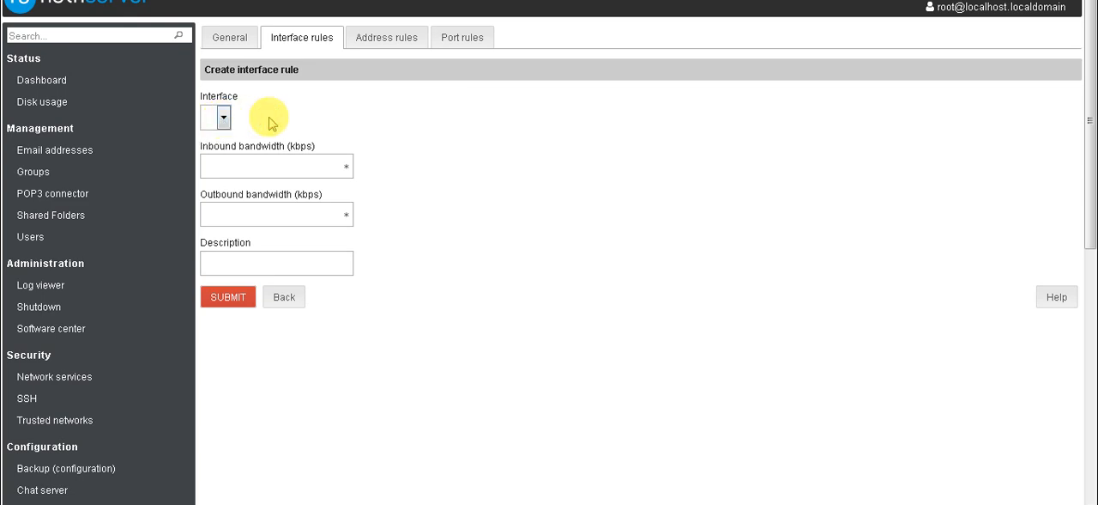
click(221, 117)
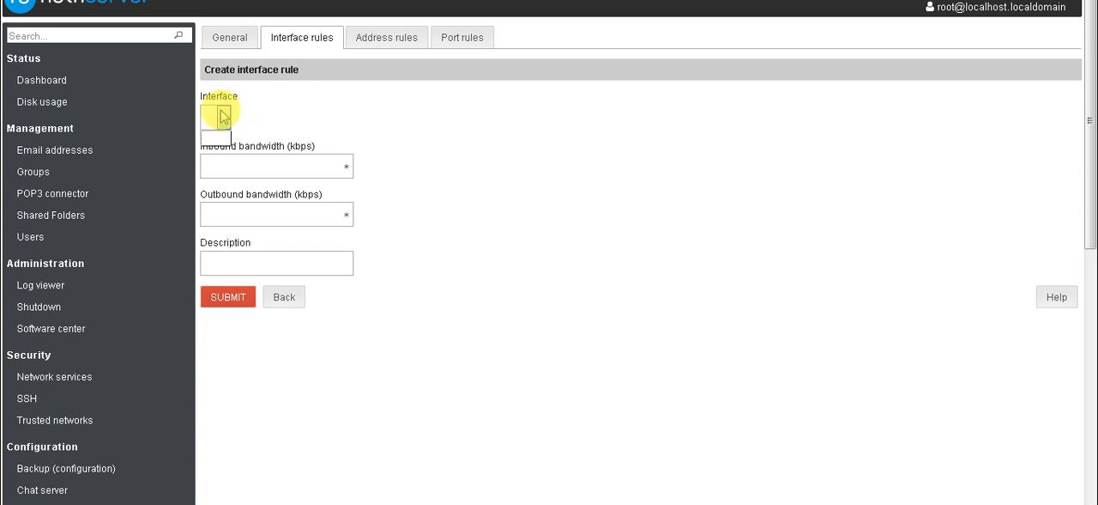
click(245, 185)
- Try to create the interface rule with inbound and outbound bandwidth of 1024 kbps and the description "1mbps"
click(250, 173)
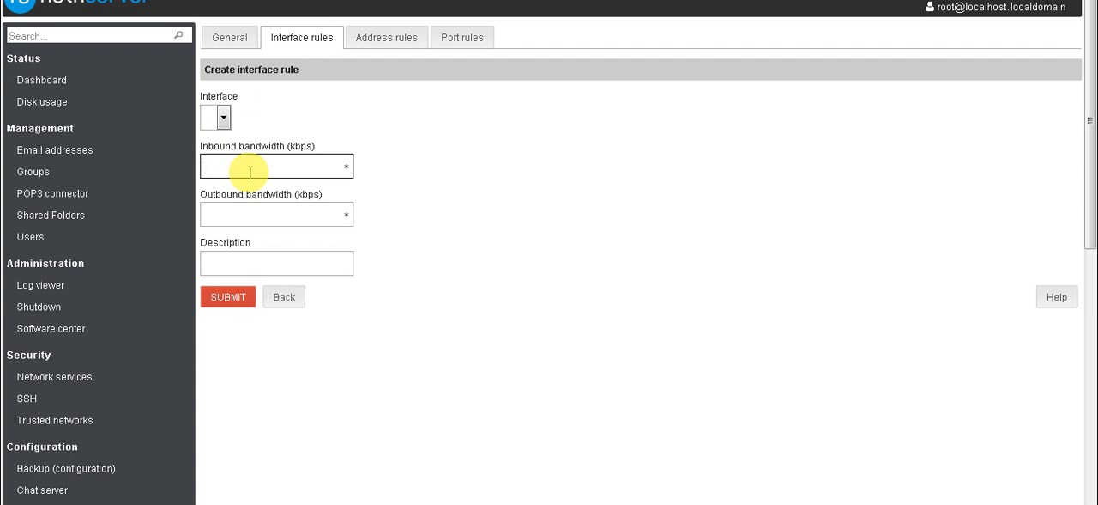
double_click(300, 147)
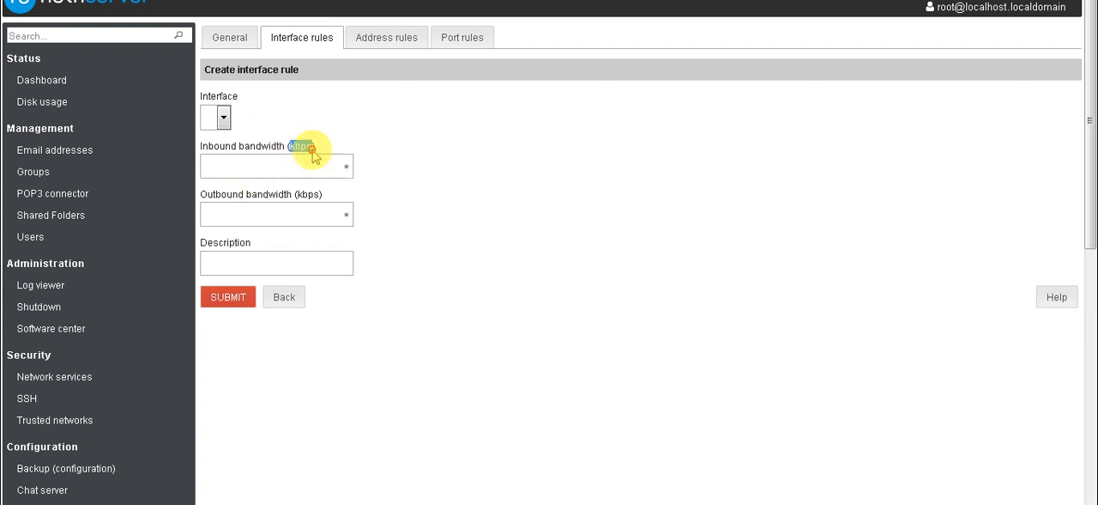
click(292, 163)
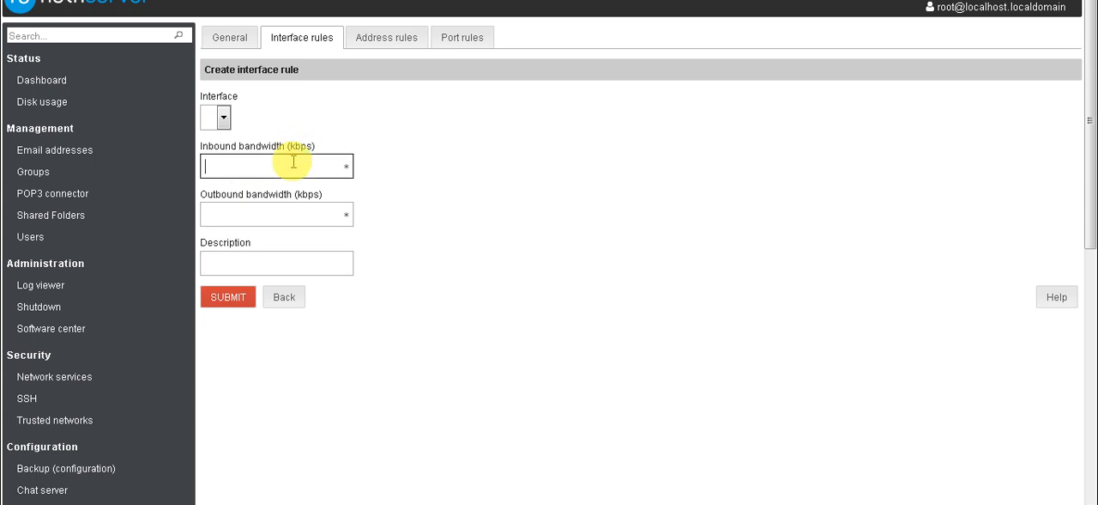
text(1024)
click(292, 211)
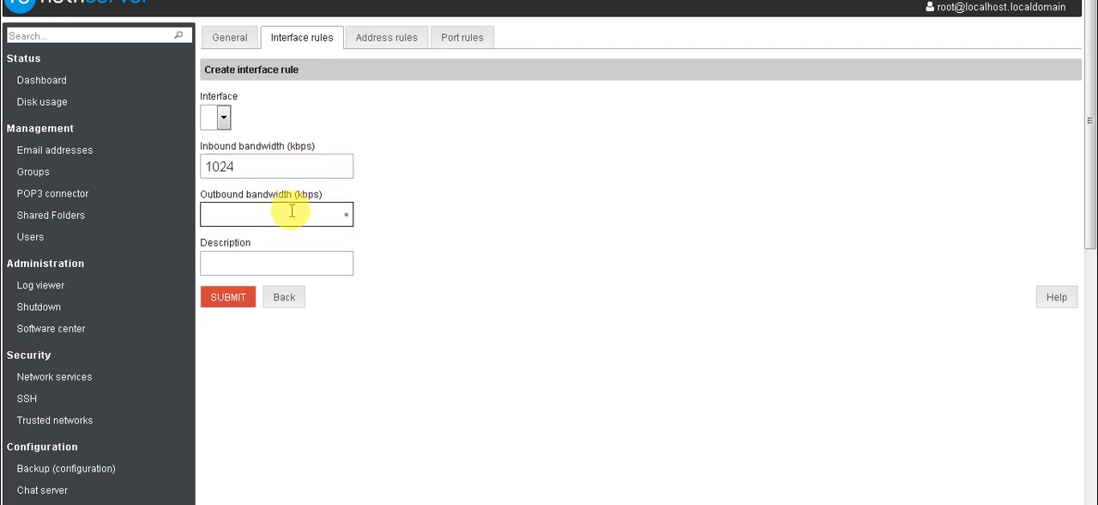
text(1024)
click(274, 258)
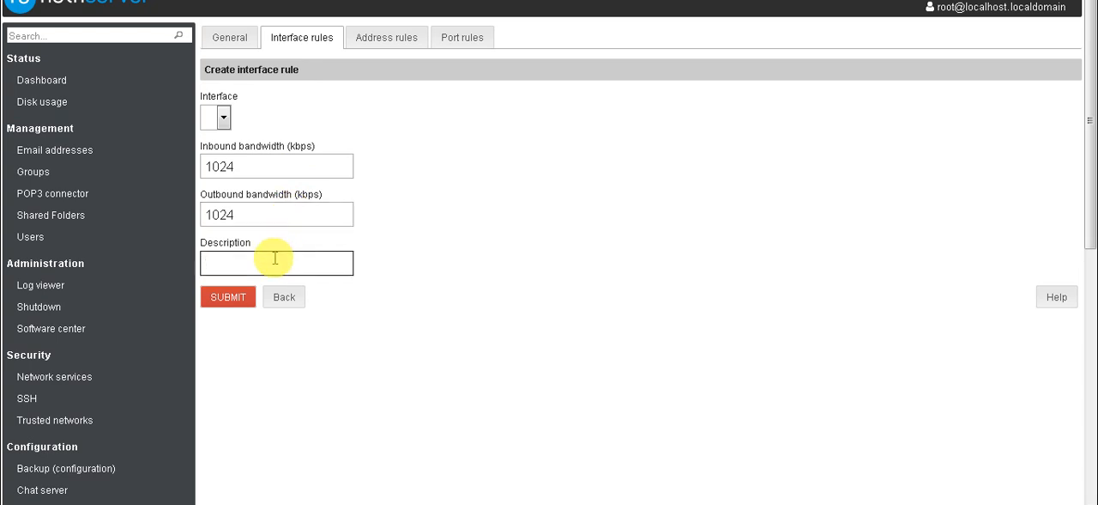
text(1mbps)
click(244, 292)
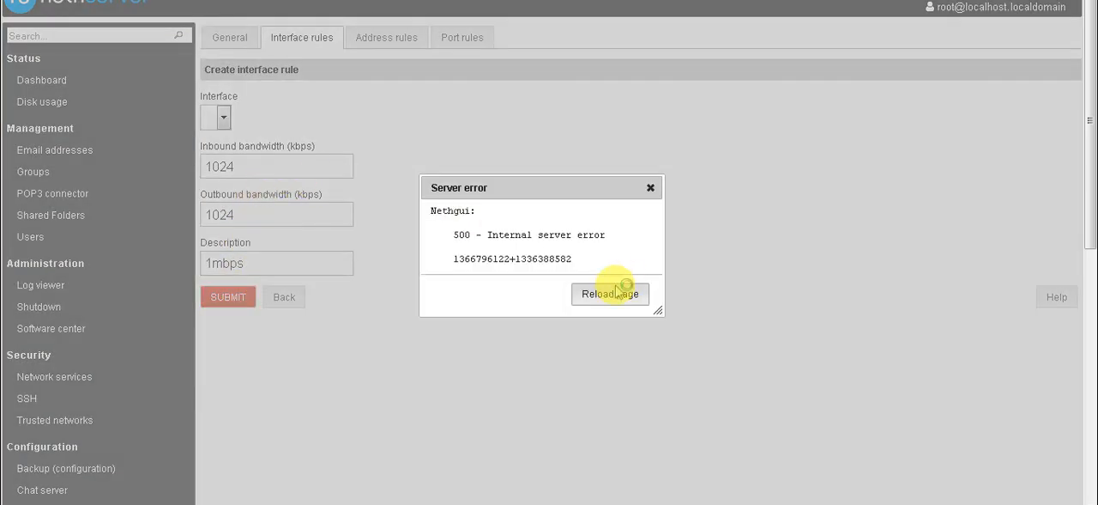
click(650, 190)
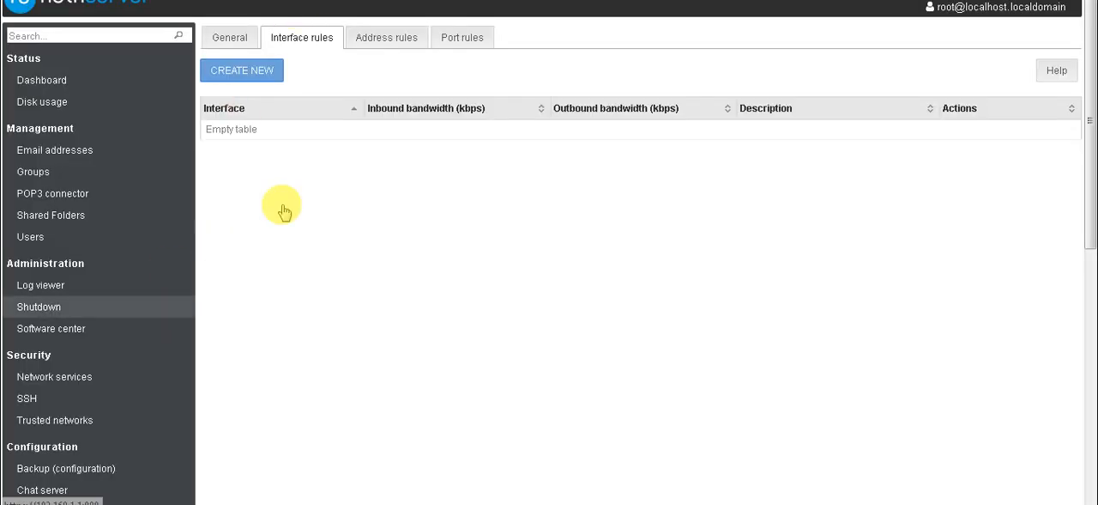
- Open the form for a new traffic shaping address rule and check which packet sources can be chosen
click(401, 40)
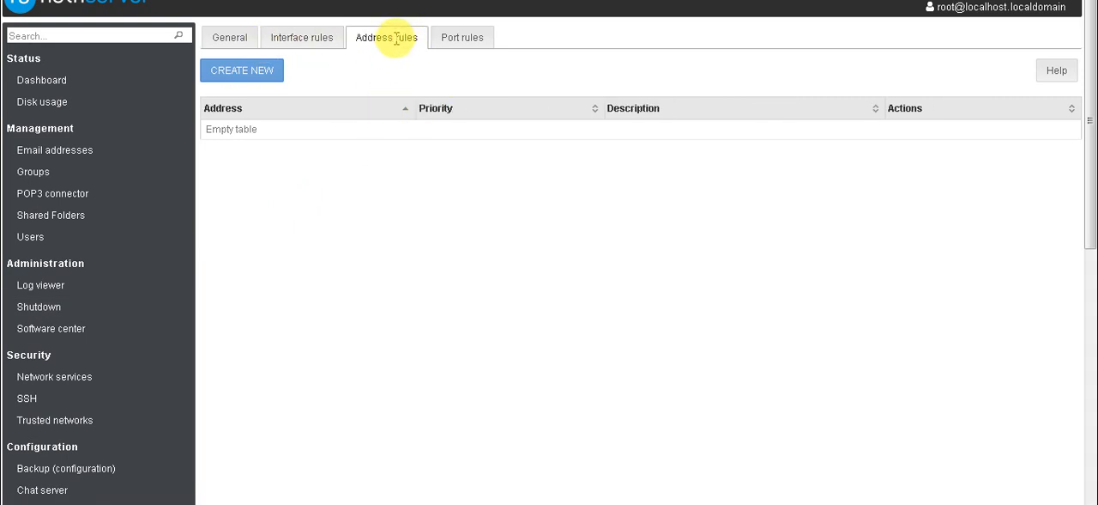
click(262, 75)
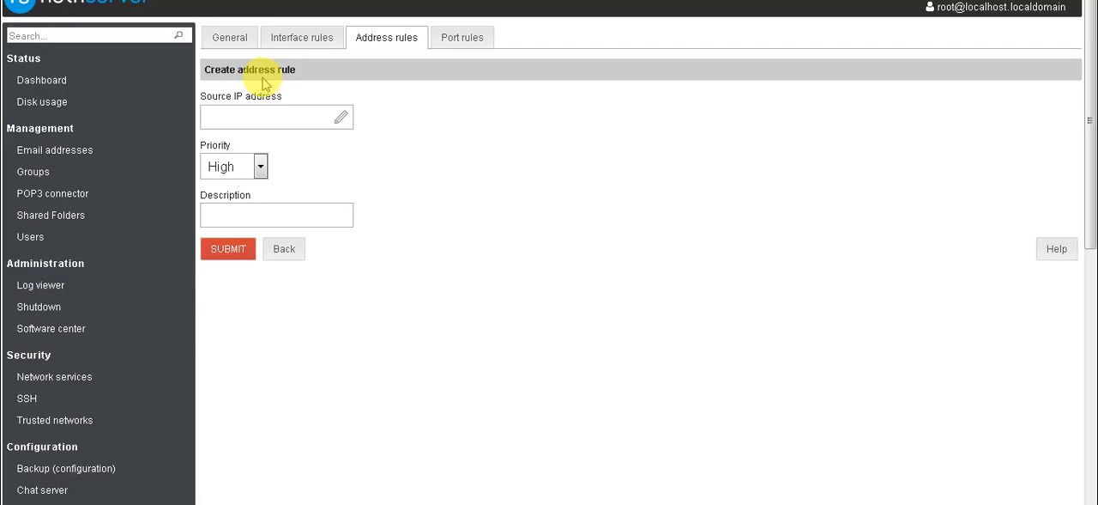
click(347, 119)
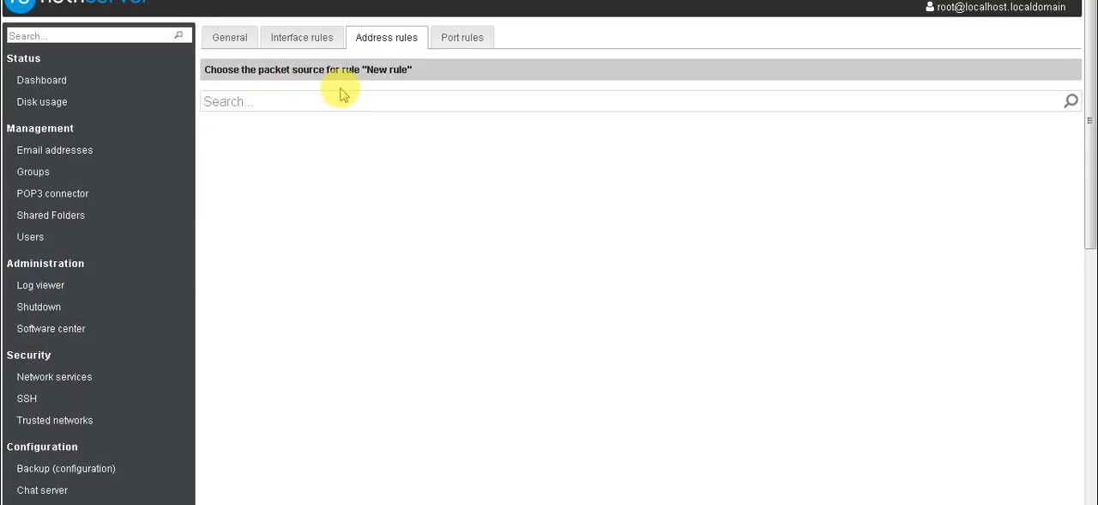
- Examine the firewall rules page and the form for a rule at the bottom, leaving it without saving
scroll(242, 262, down, 1)
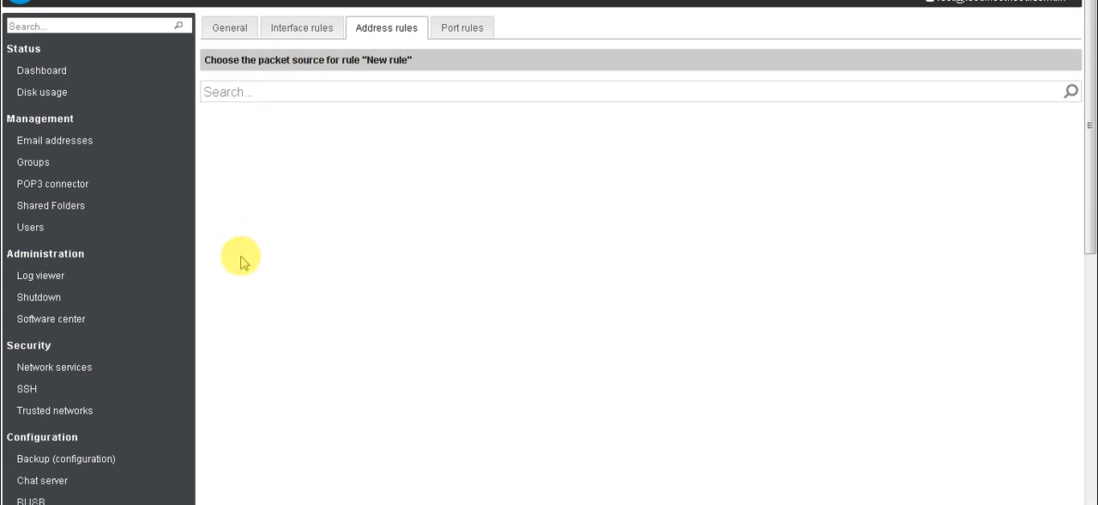
scroll(236, 261, down, 5)
scroll(86, 429, down, 5)
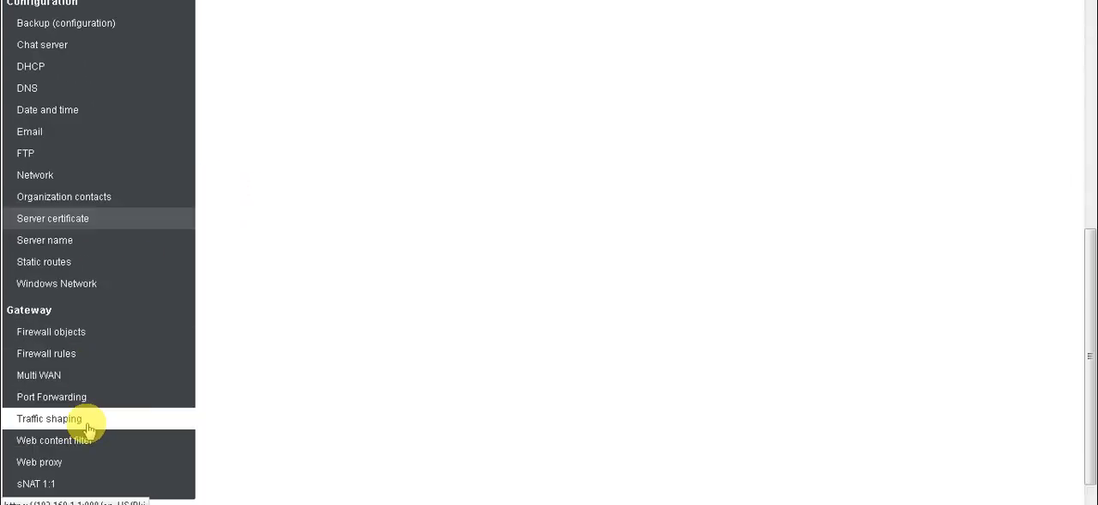
scroll(89, 429, down, 1)
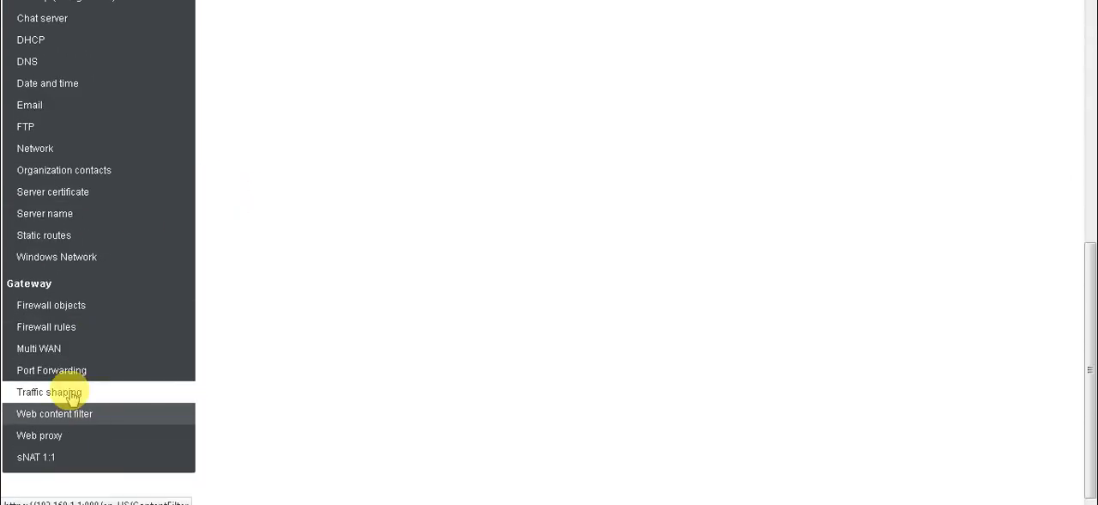
click(75, 331)
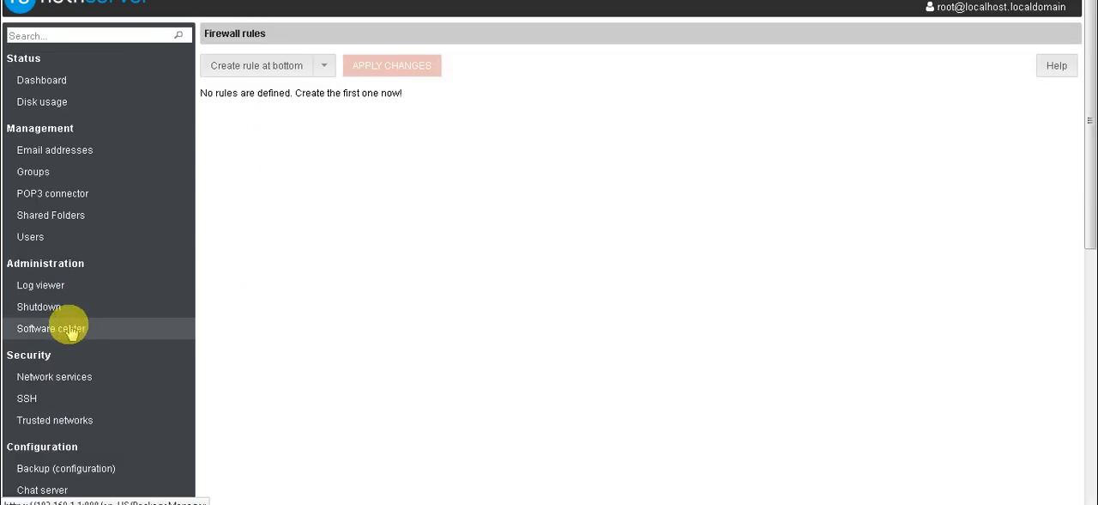
click(319, 69)
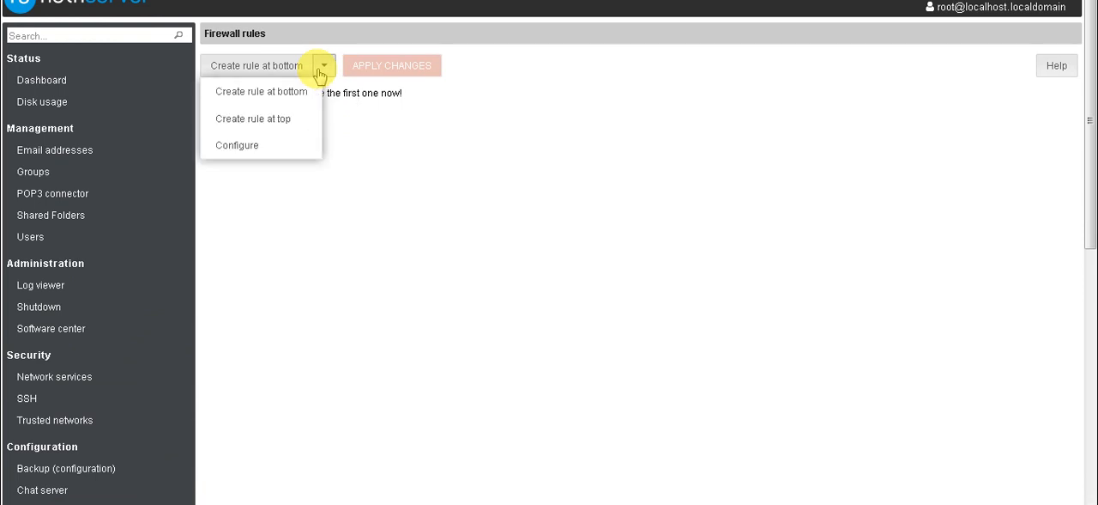
click(278, 92)
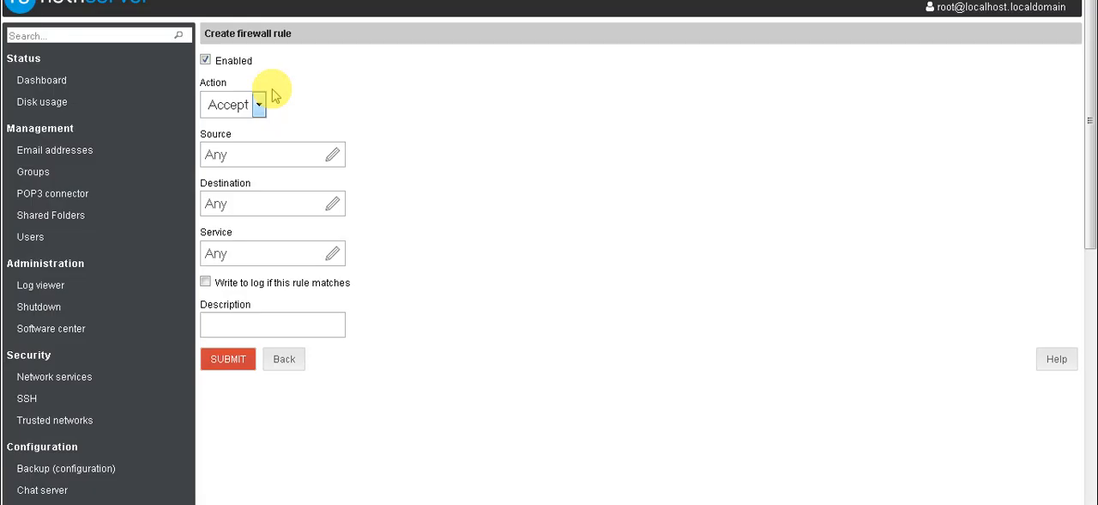
click(283, 360)
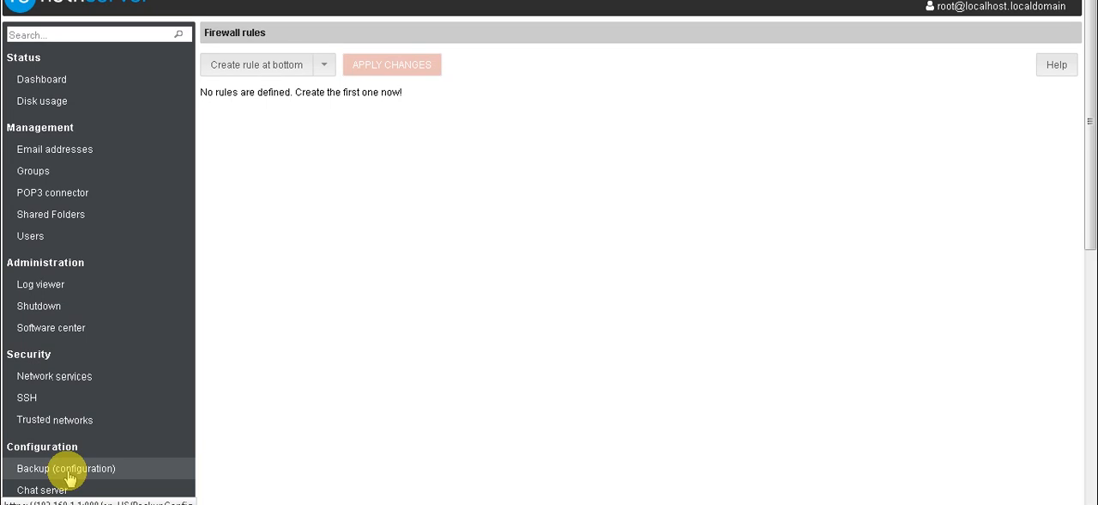
- Create a host firewall object named "sub" with the IP address 192.168.1.2
scroll(69, 476, down, 5)
click(58, 307)
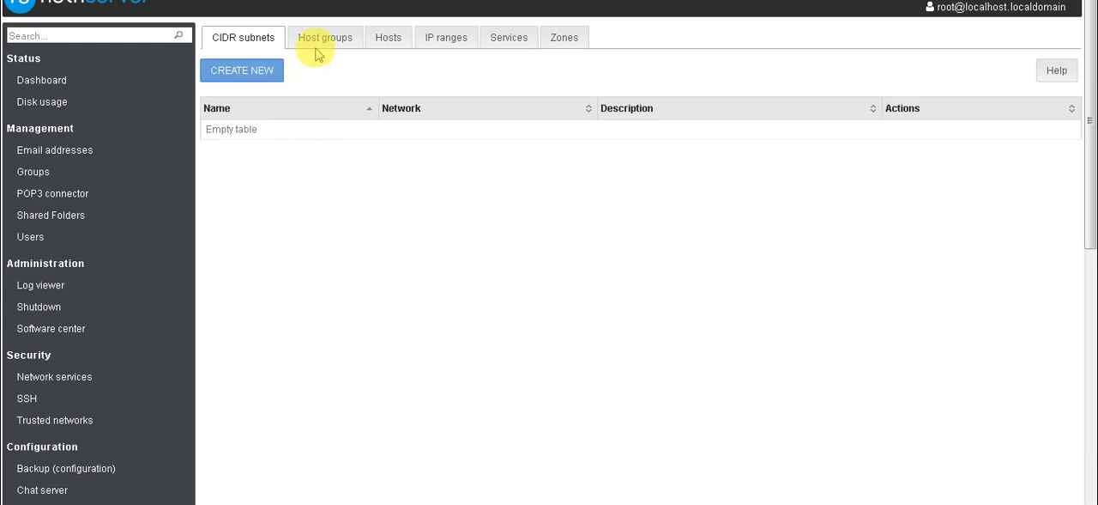
click(377, 40)
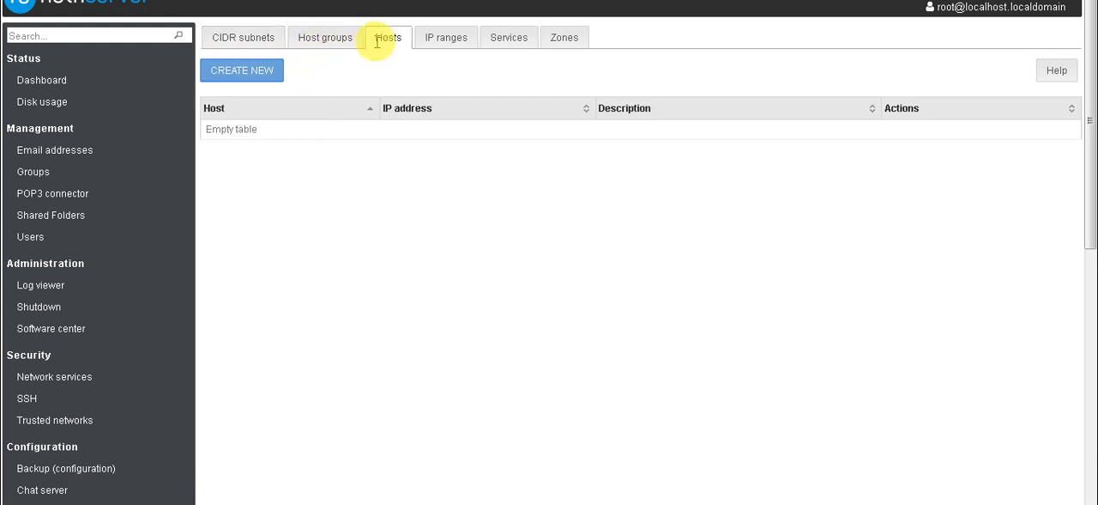
click(230, 79)
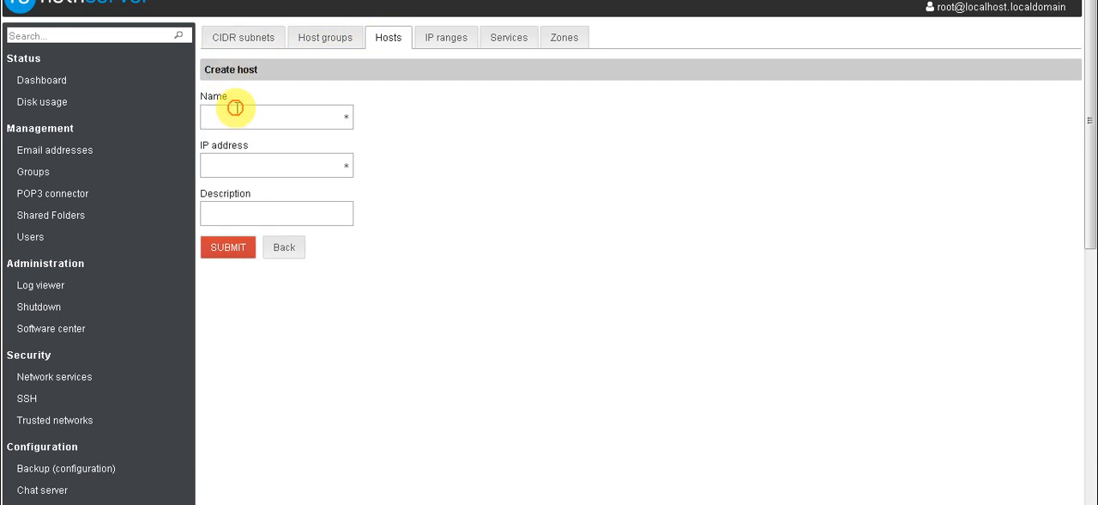
click(237, 109)
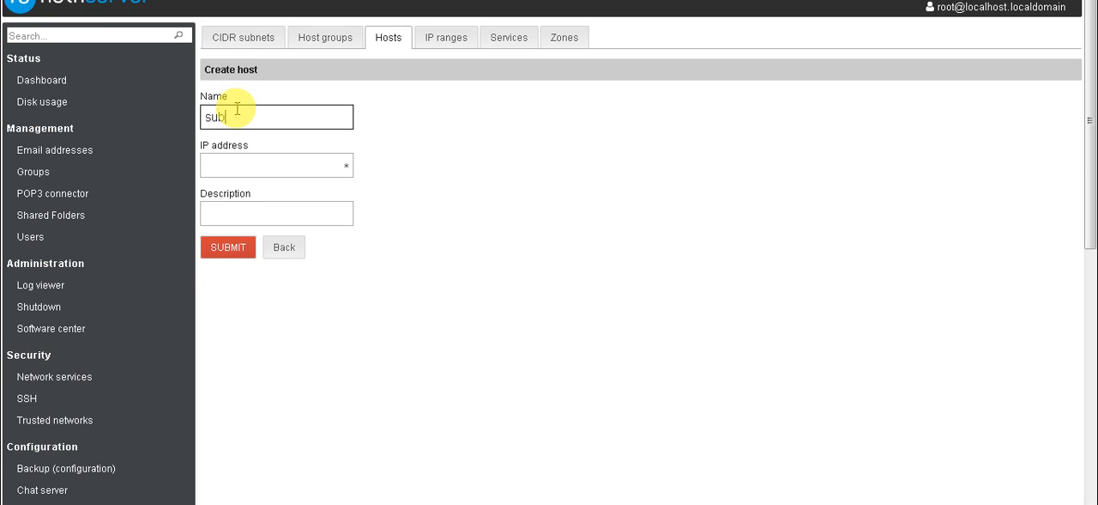
key(Tab)
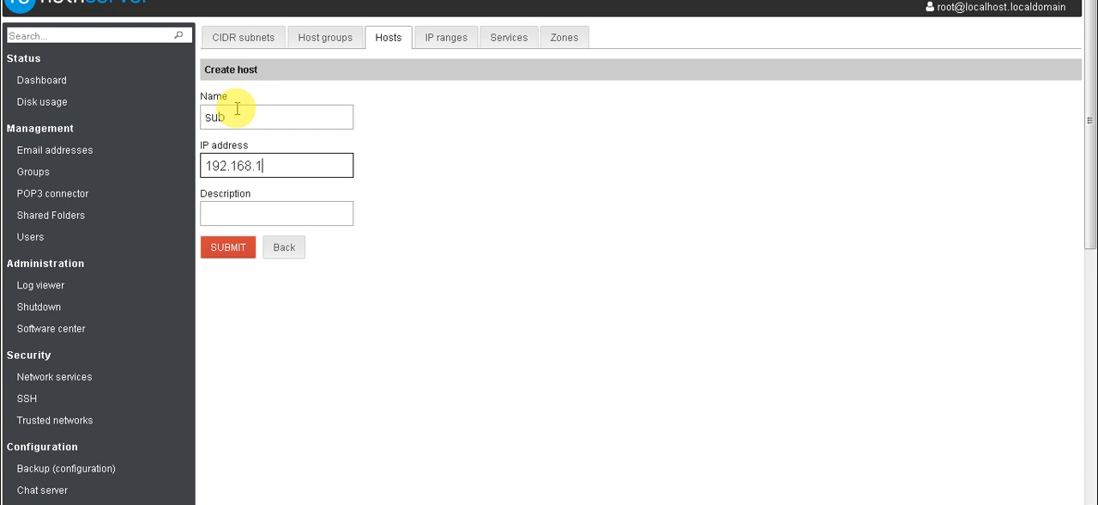
click(228, 246)
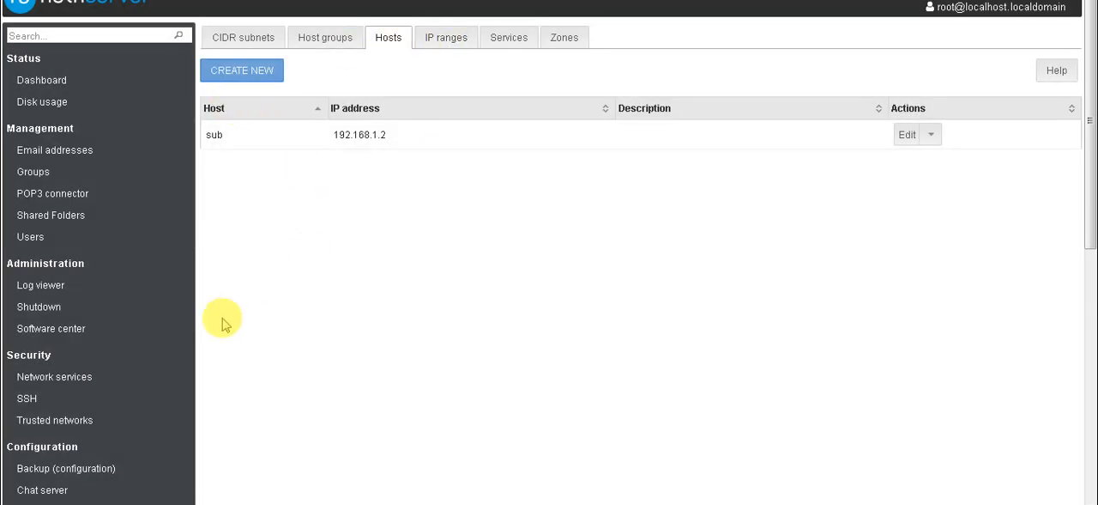
- Start a new traffic shaping address rule and choose the host "sub" as its packet source
scroll(224, 322, down, 5)
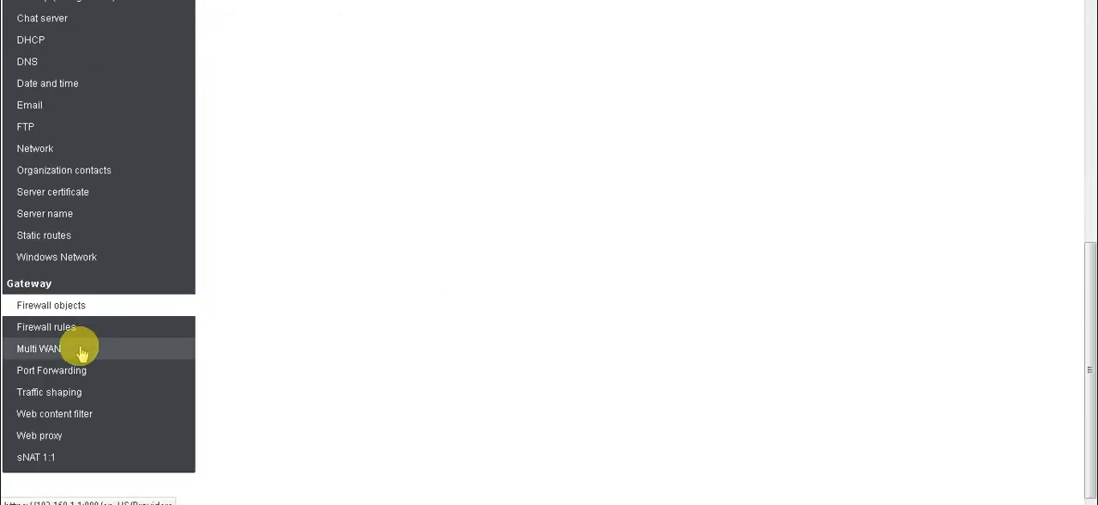
click(77, 393)
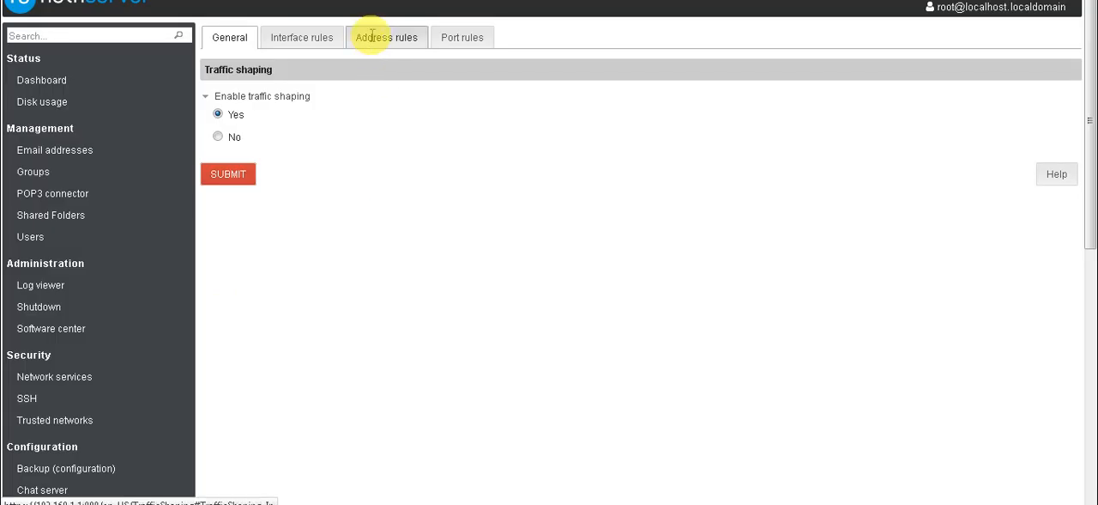
click(371, 35)
click(251, 73)
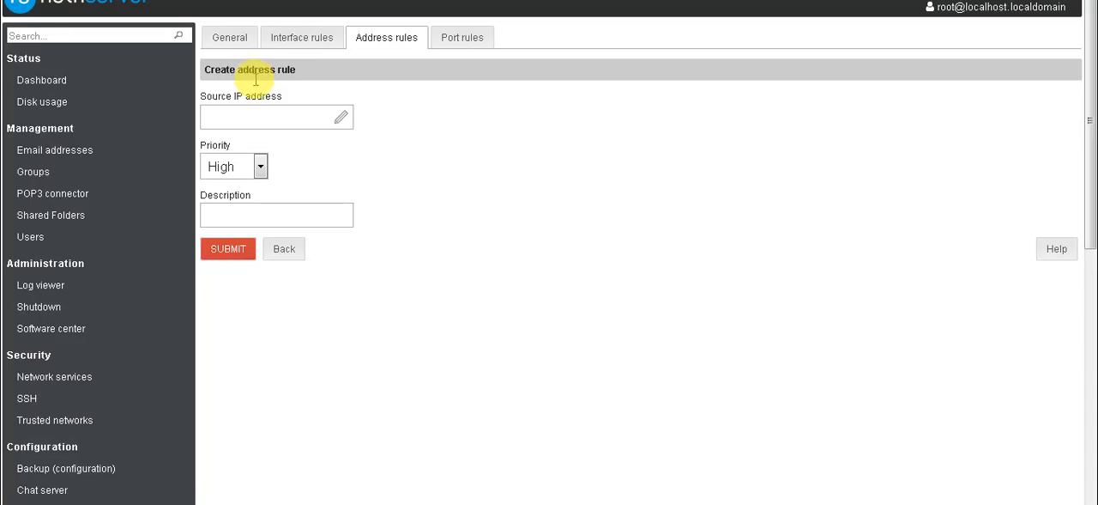
click(341, 117)
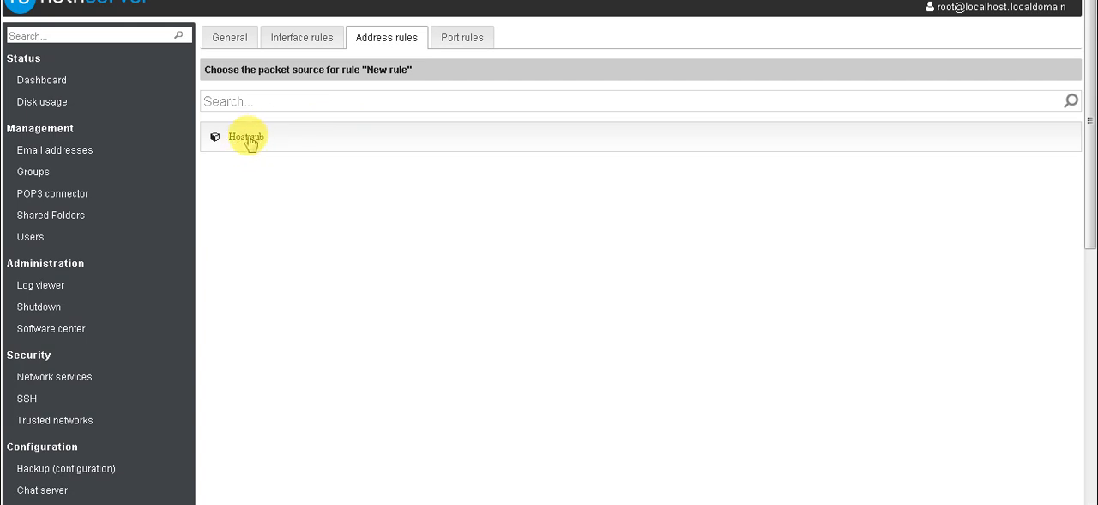
click(248, 139)
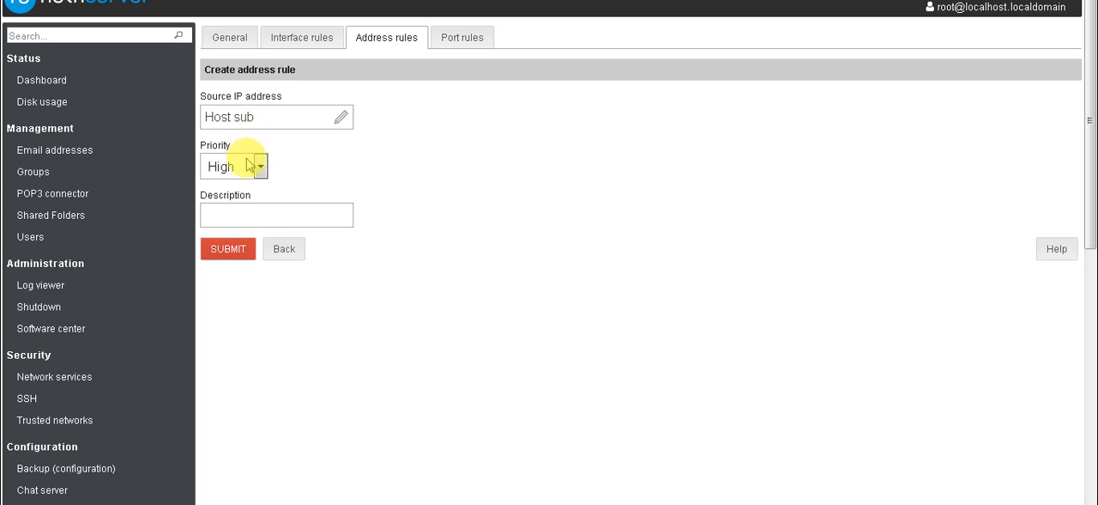
- Set the address rule's priority to High, leave the description empty, and save the rule
click(259, 166)
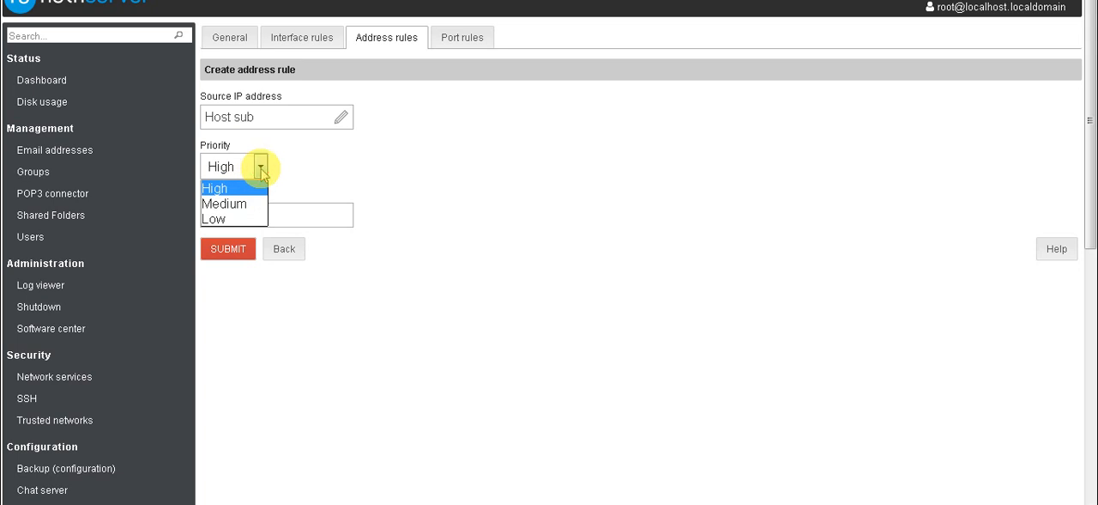
click(230, 188)
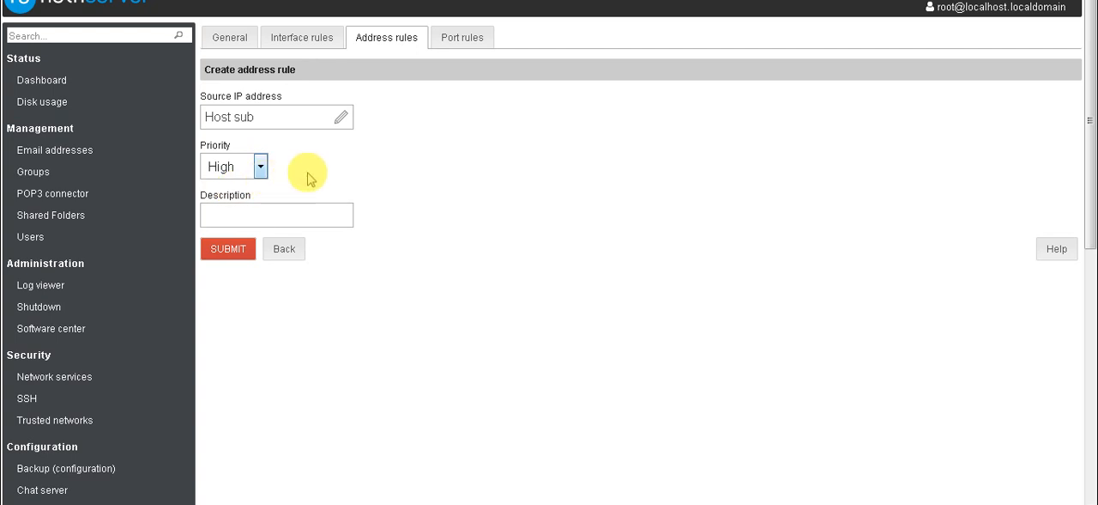
click(261, 167)
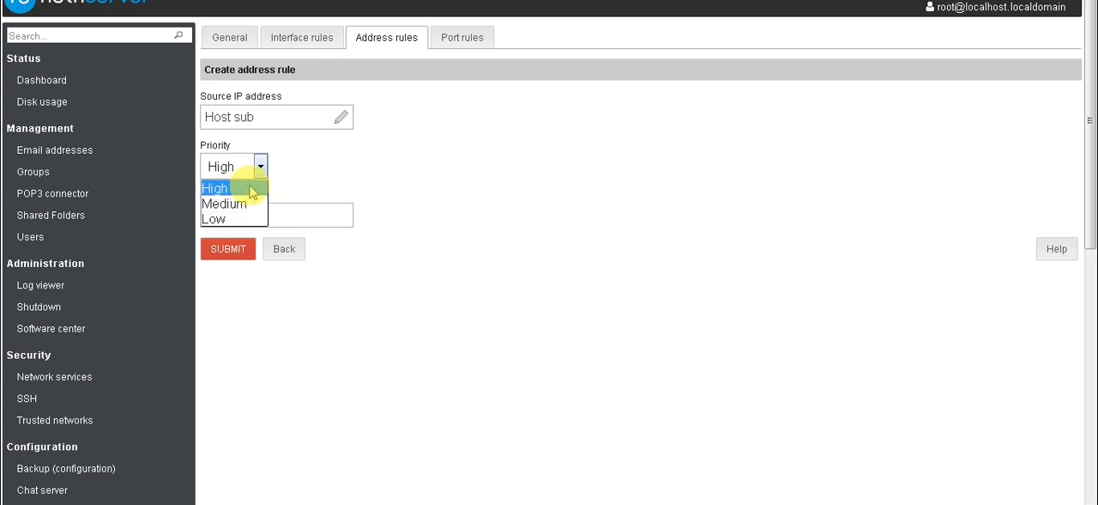
click(282, 215)
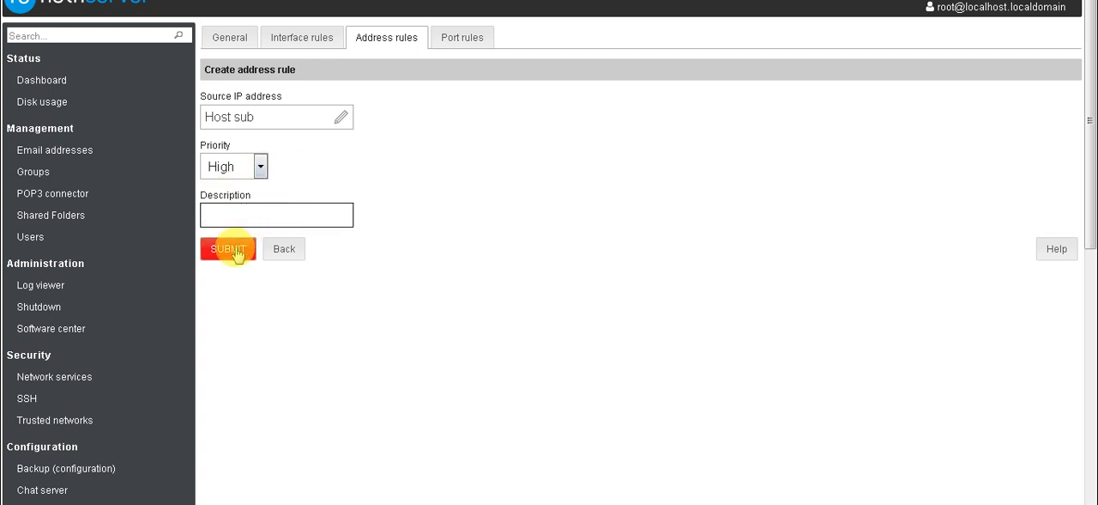
click(230, 249)
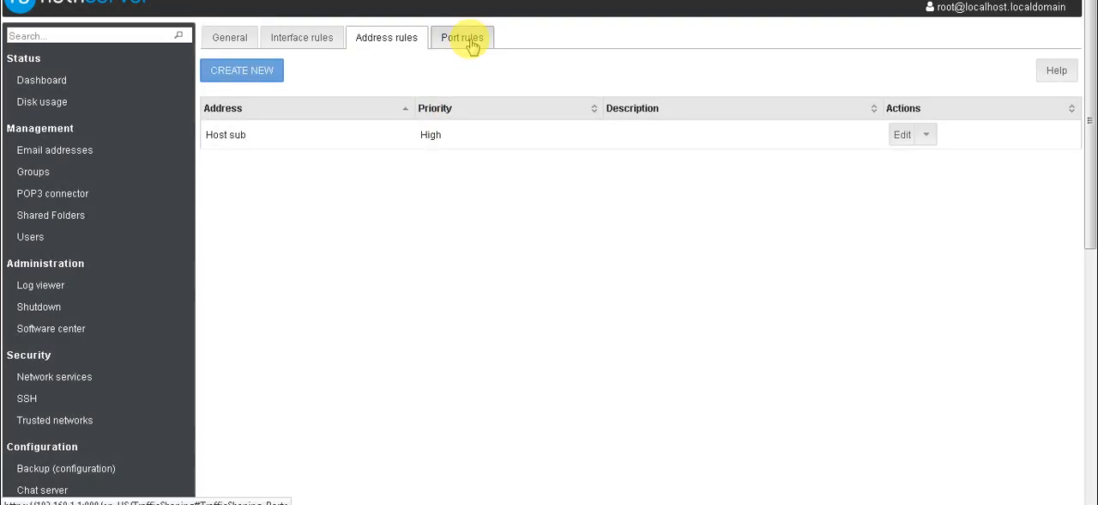
- Create a traffic shaping port rule for destination port 80 with protocol TCP and High priority
click(470, 43)
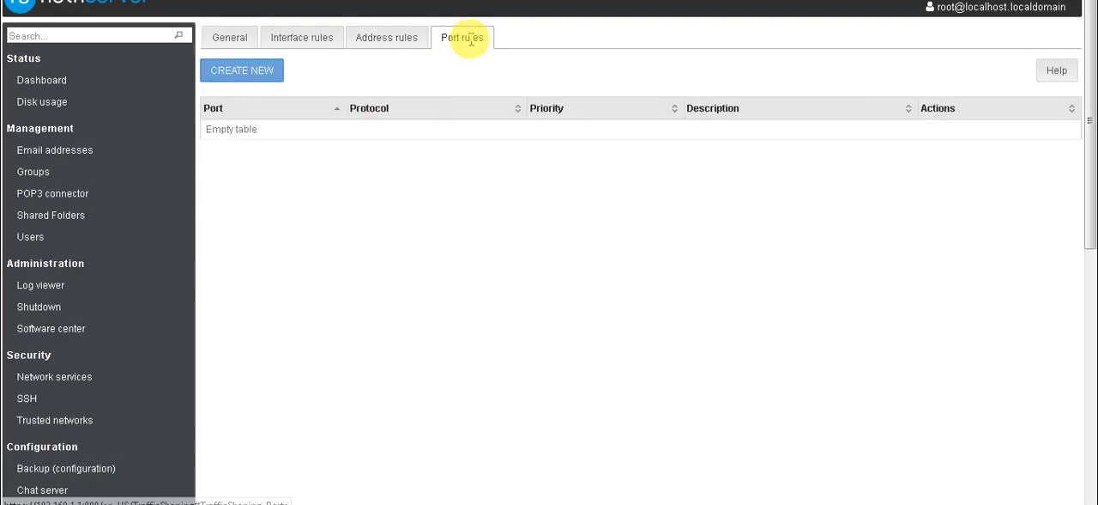
click(249, 72)
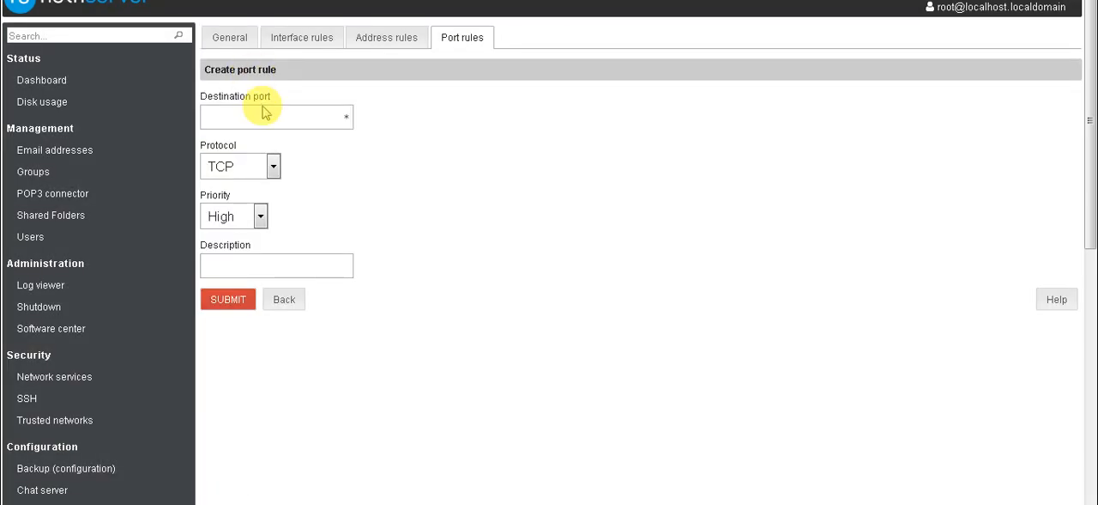
click(267, 114)
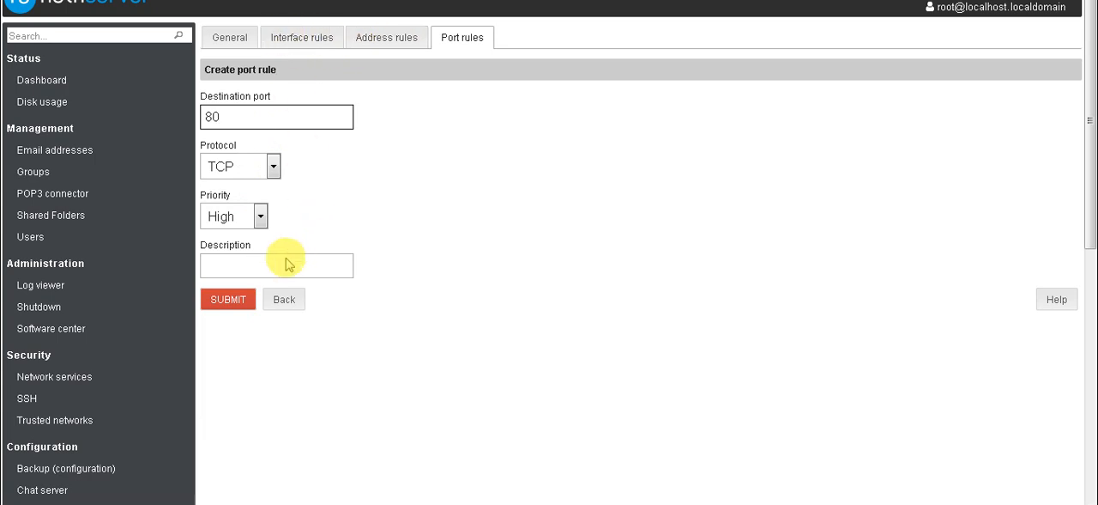
click(235, 302)
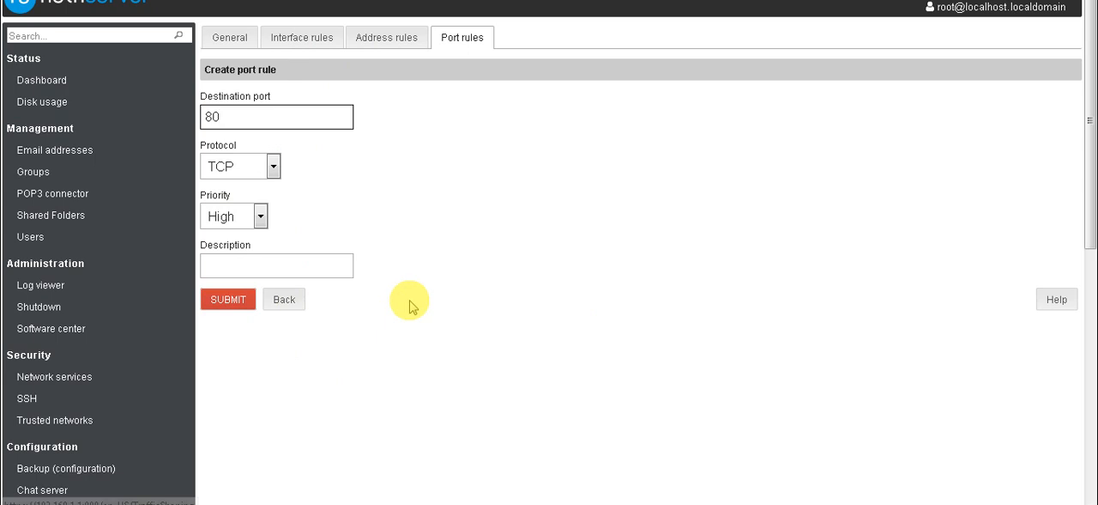
scroll(412, 305, down, 2)
scroll(410, 304, down, 3)
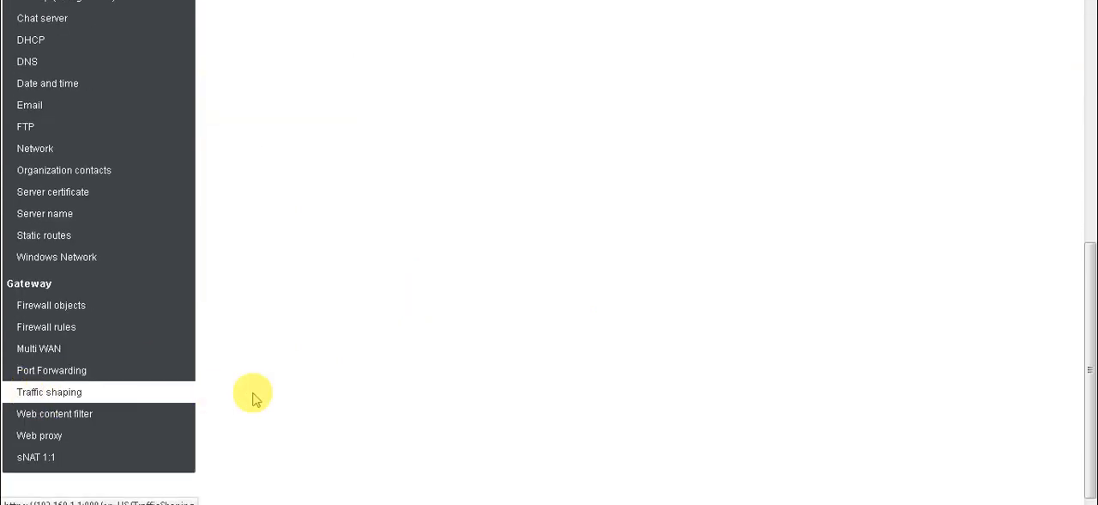